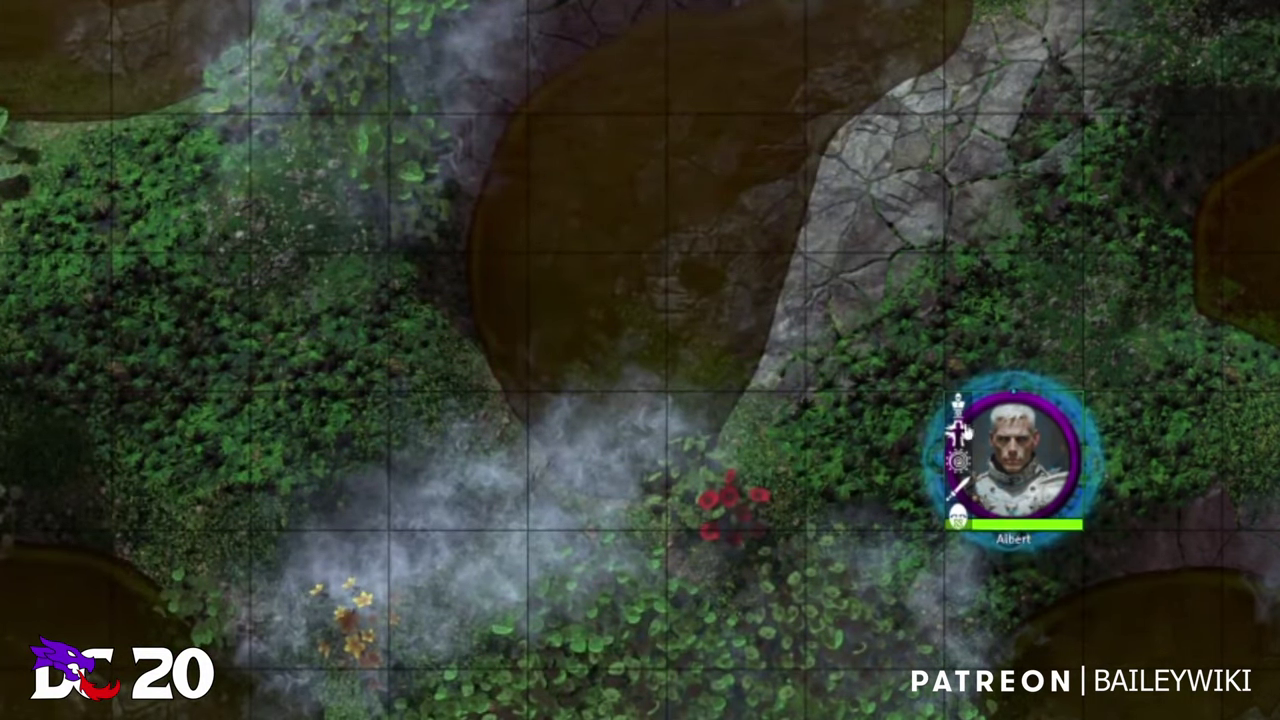
# View the status effects available for the character token on the map
pyautogui.rightClick(1015, 460)
pyautogui.click(1135, 412)
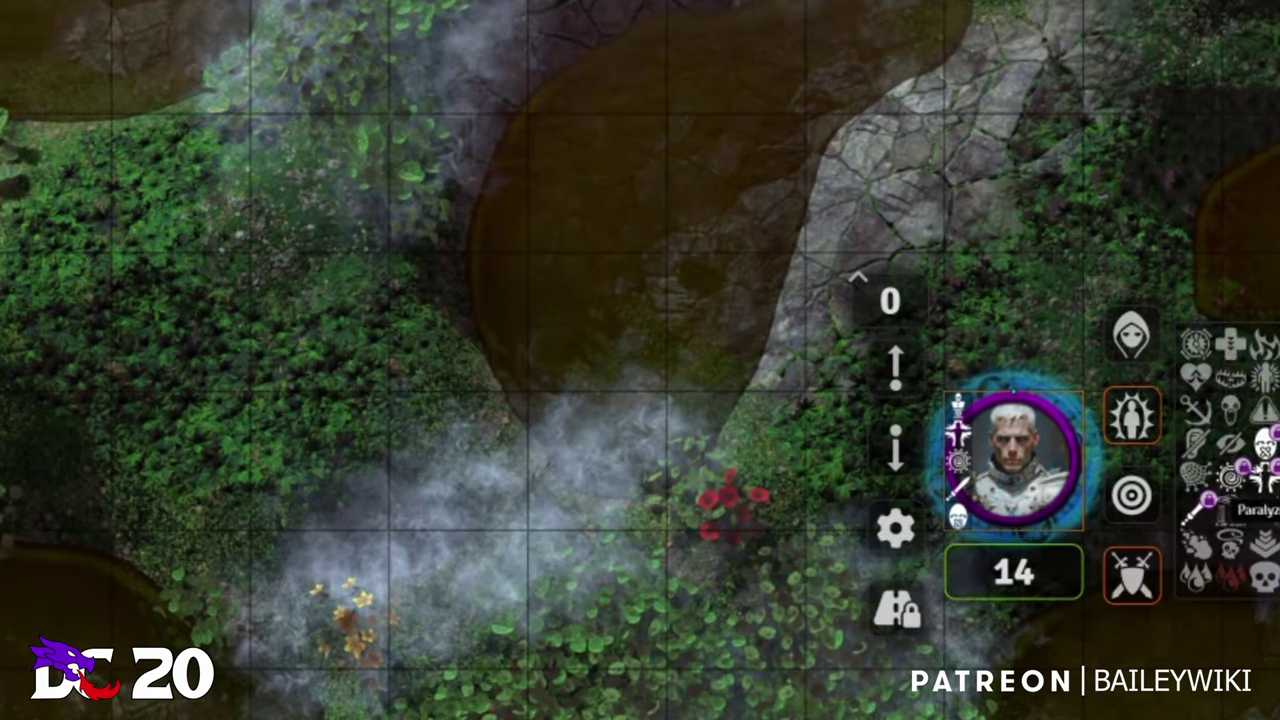
pyautogui.press('Escape')
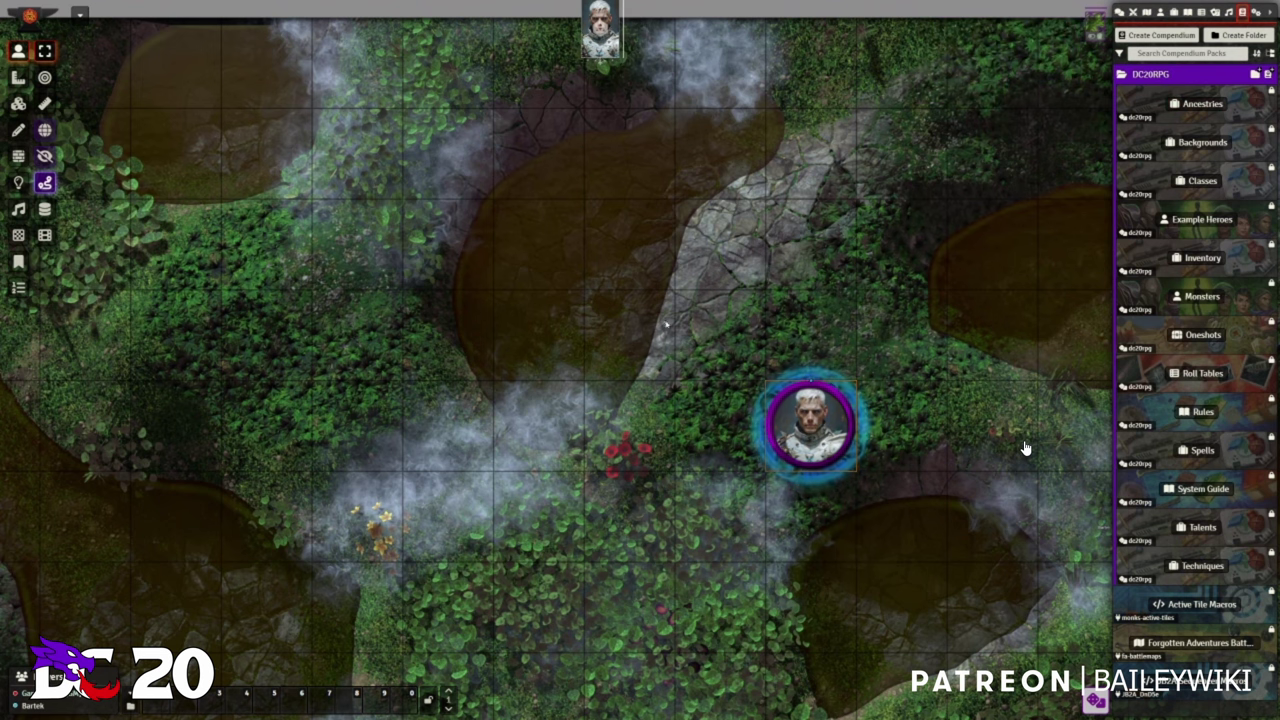
# Open the token's character sheet and examine its effects and conditions, reading the Intimidated description
pyautogui.moveTo(701, 381); pyautogui.dragTo(560, 387)
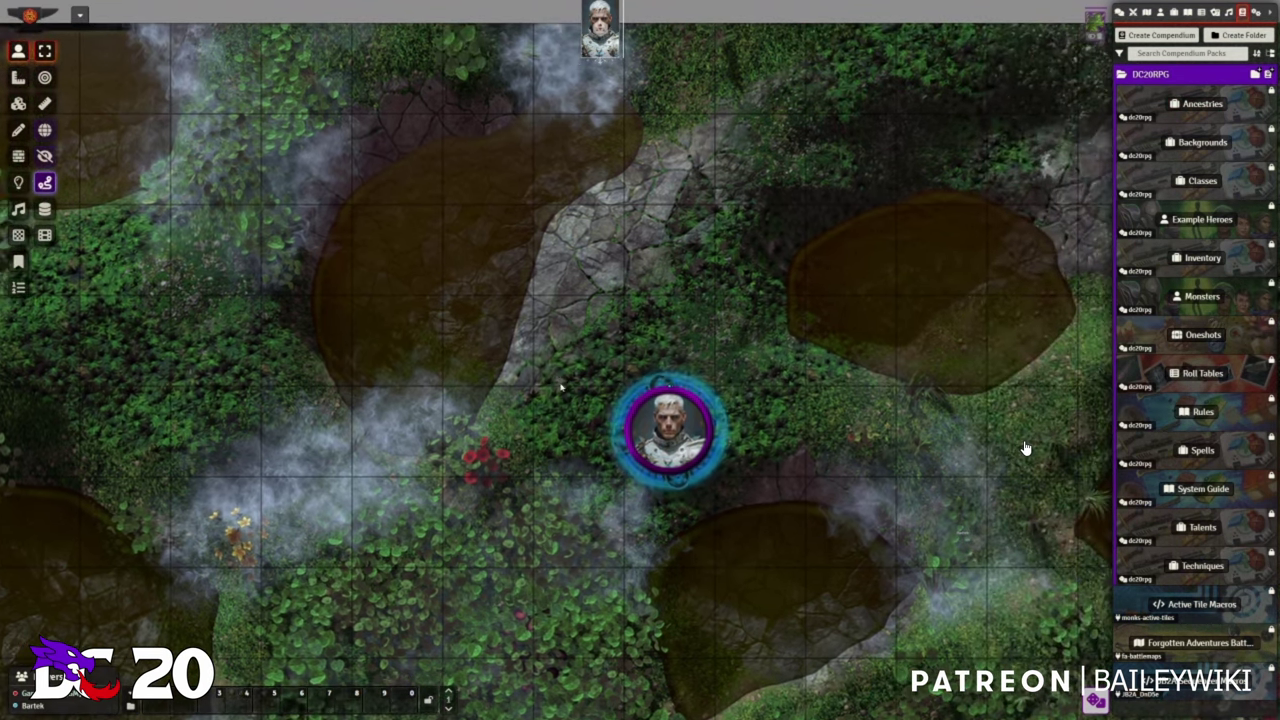
pyautogui.doubleClick(668, 430)
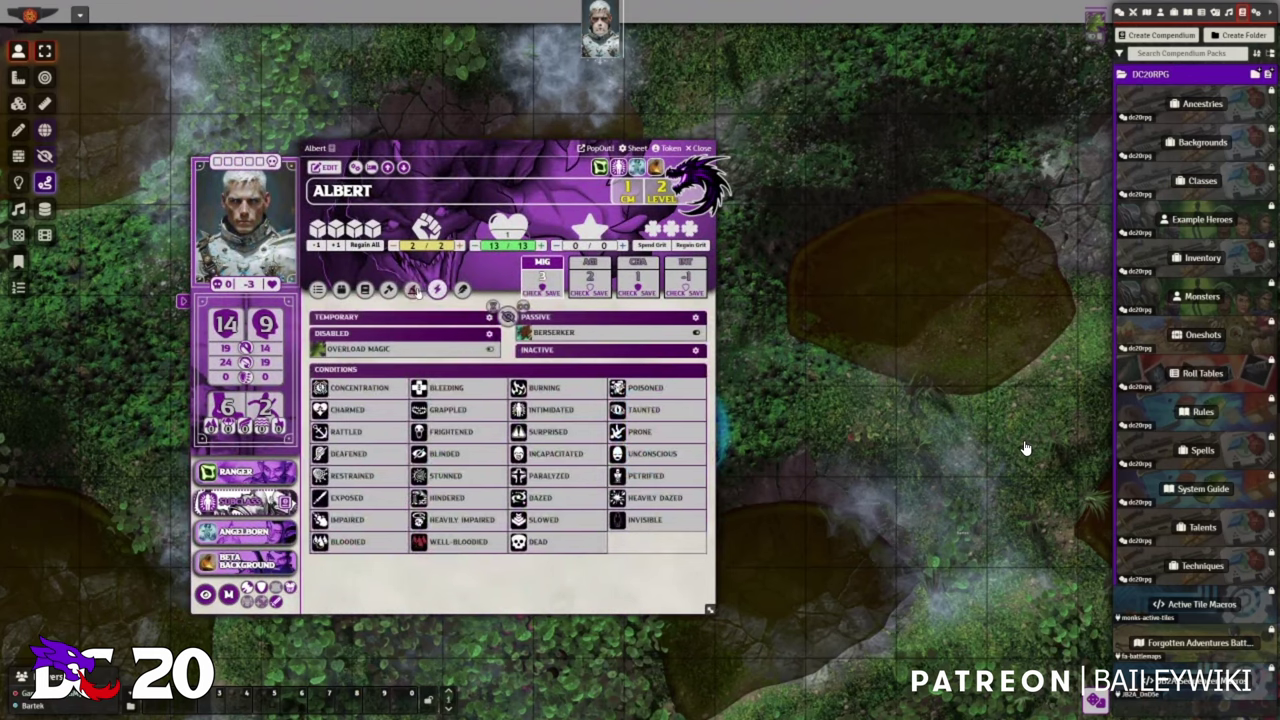
pyautogui.click(414, 290)
pyautogui.click(389, 290)
pyautogui.click(437, 290)
pyautogui.moveTo(564, 415)
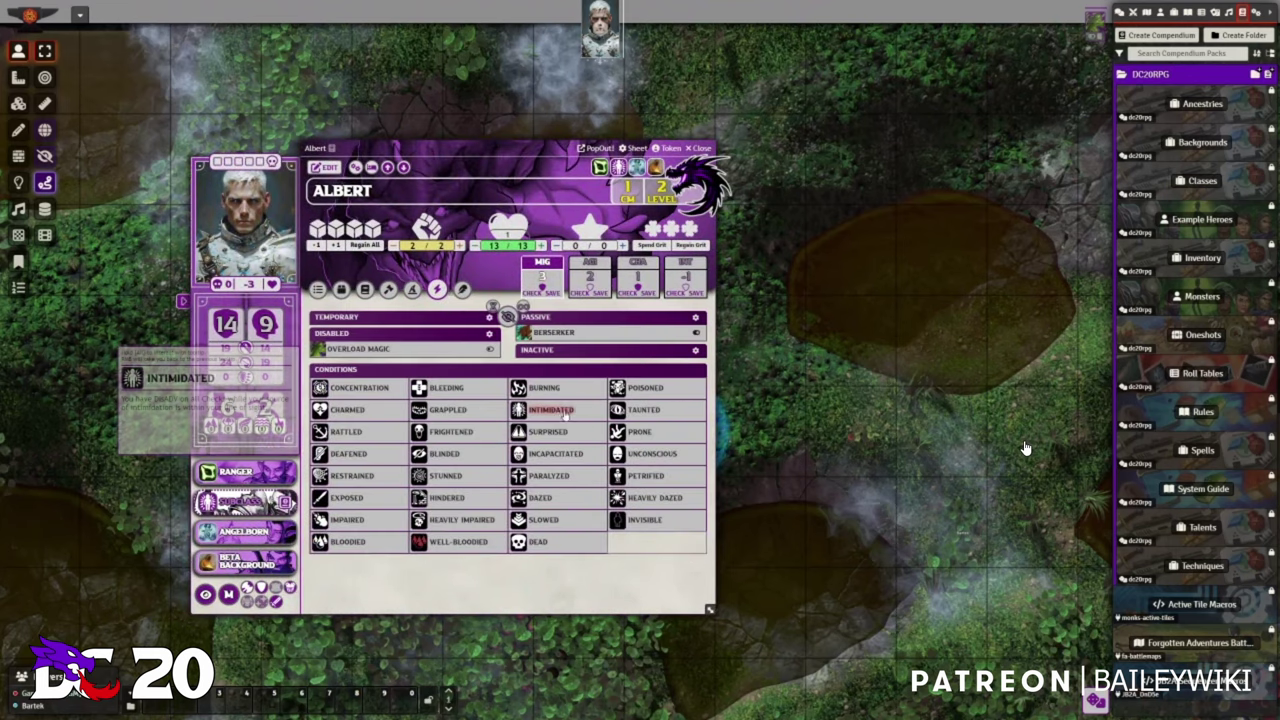
# Look through the character's inventory, inspecting the Greatbow's item sheet and the actions available for it
pyautogui.click(342, 289)
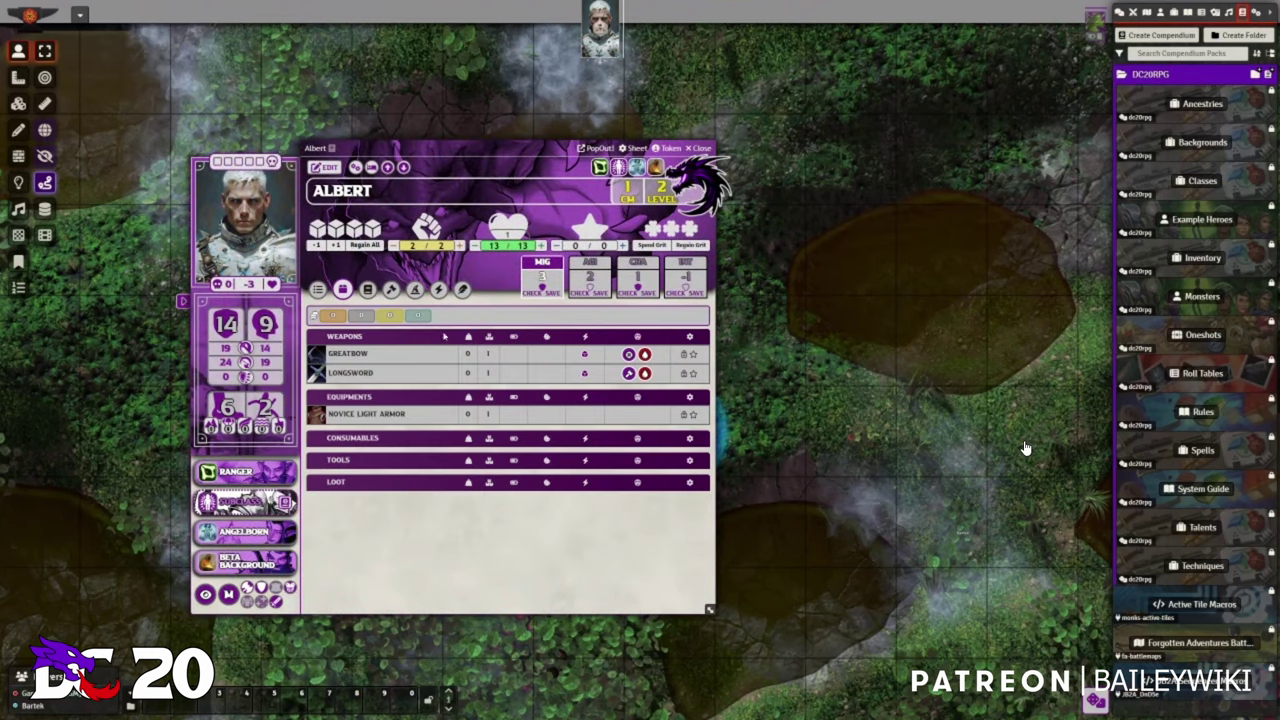
pyautogui.moveTo(418, 356)
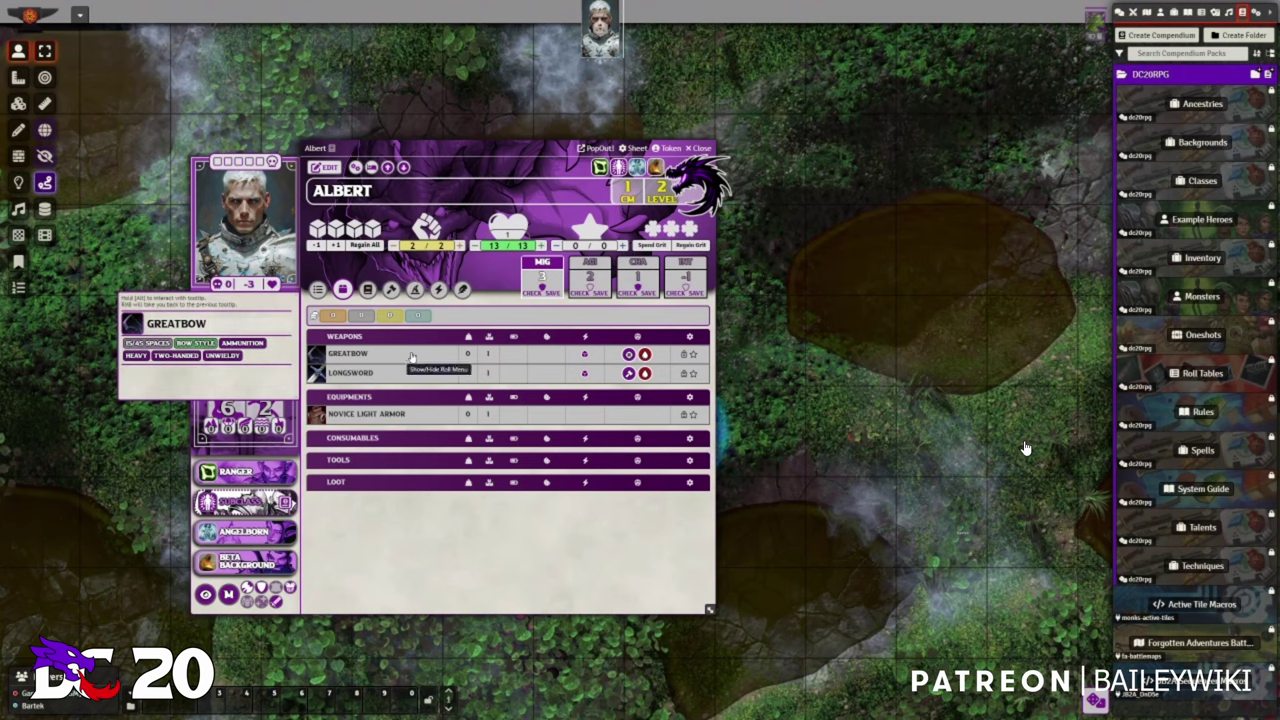
pyautogui.middleClick(411, 355)
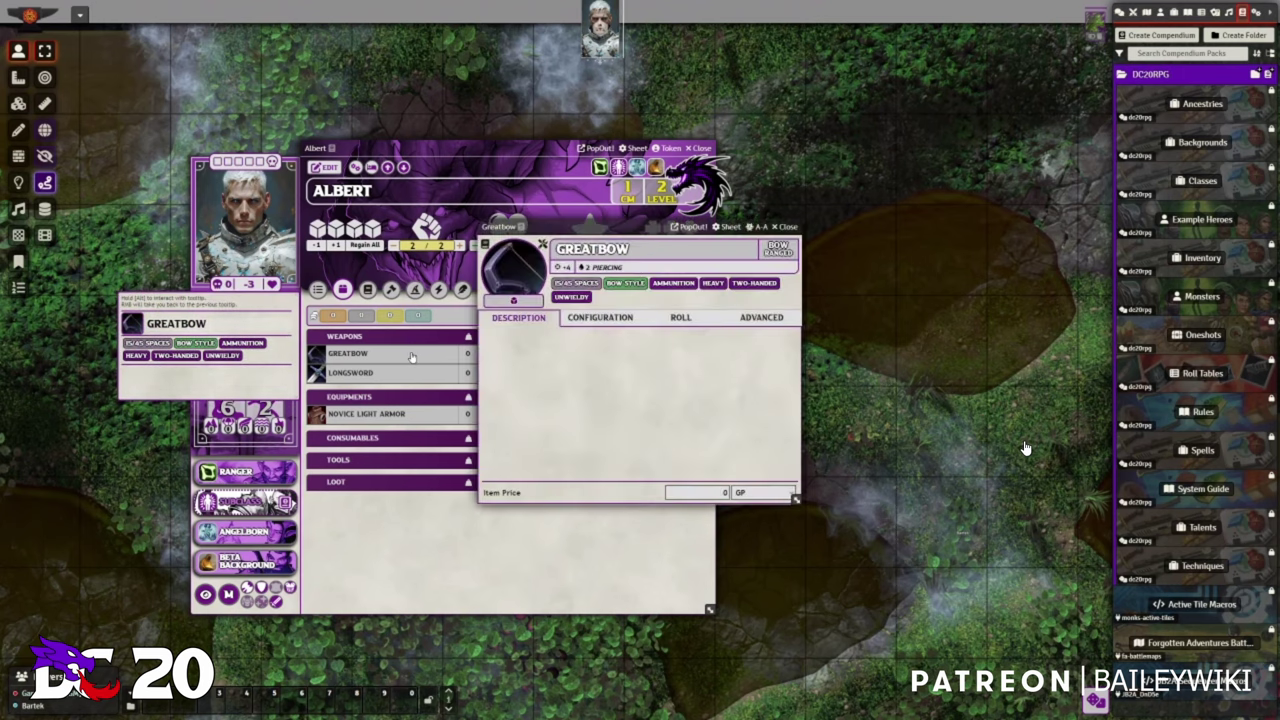
pyautogui.click(785, 225)
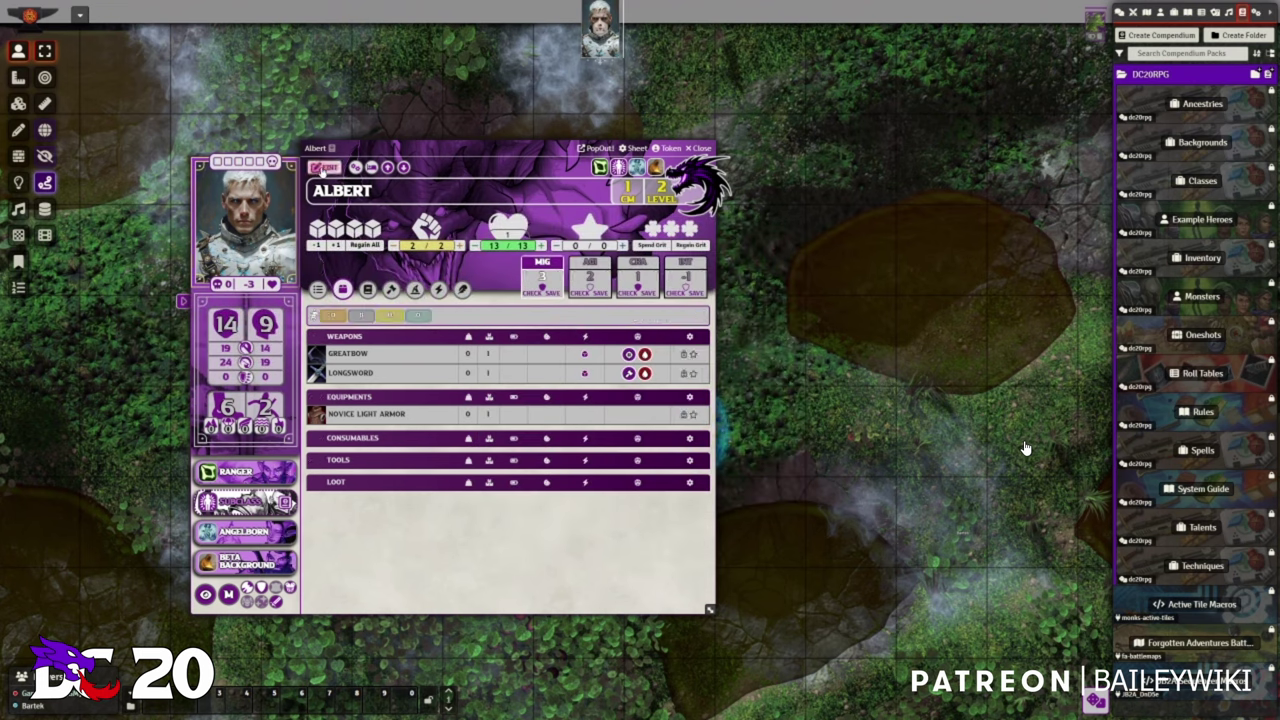
pyautogui.rightClick(401, 358)
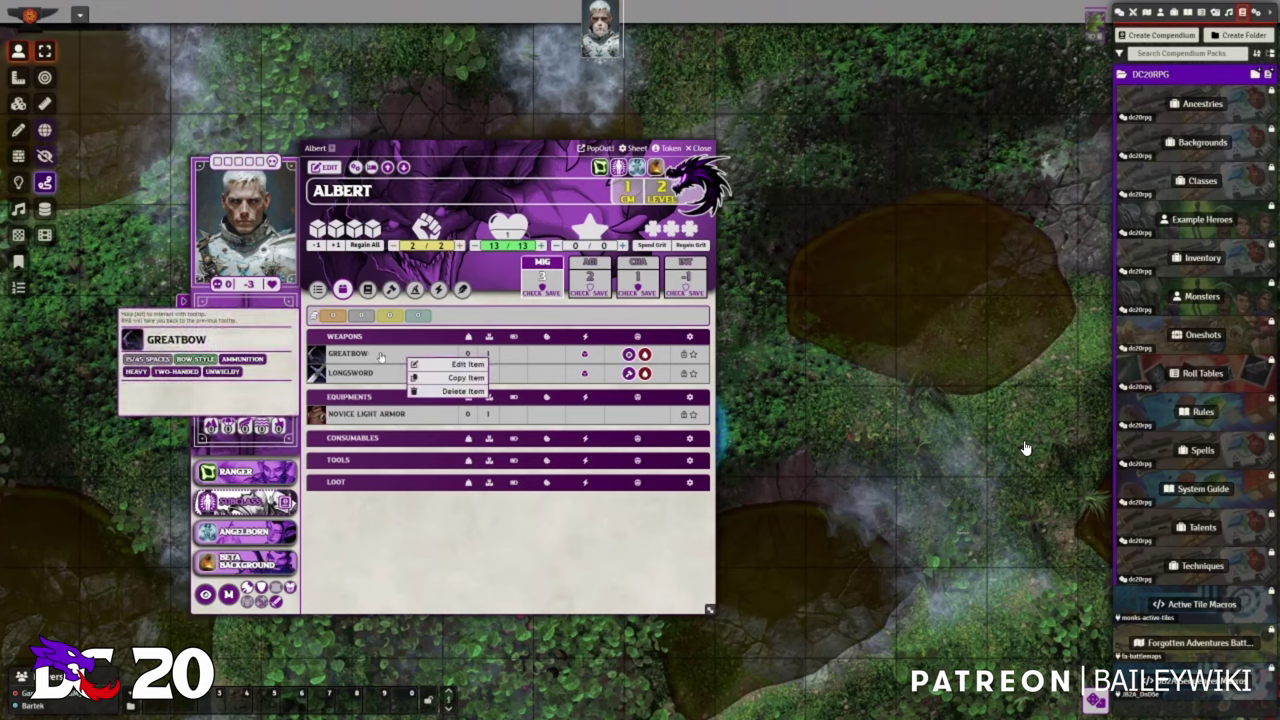
# Apply the Burning condition to the character and close the character sheet
pyautogui.click(437, 289)
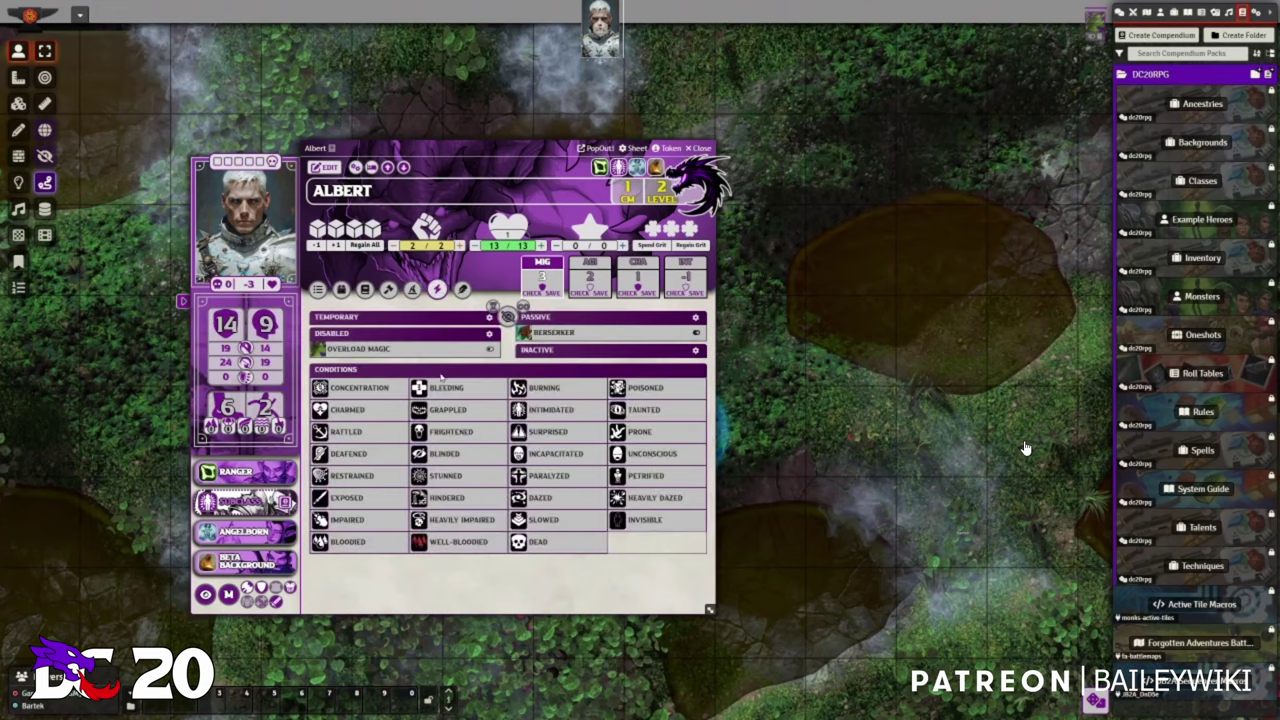
pyautogui.click(557, 387)
pyautogui.click(701, 149)
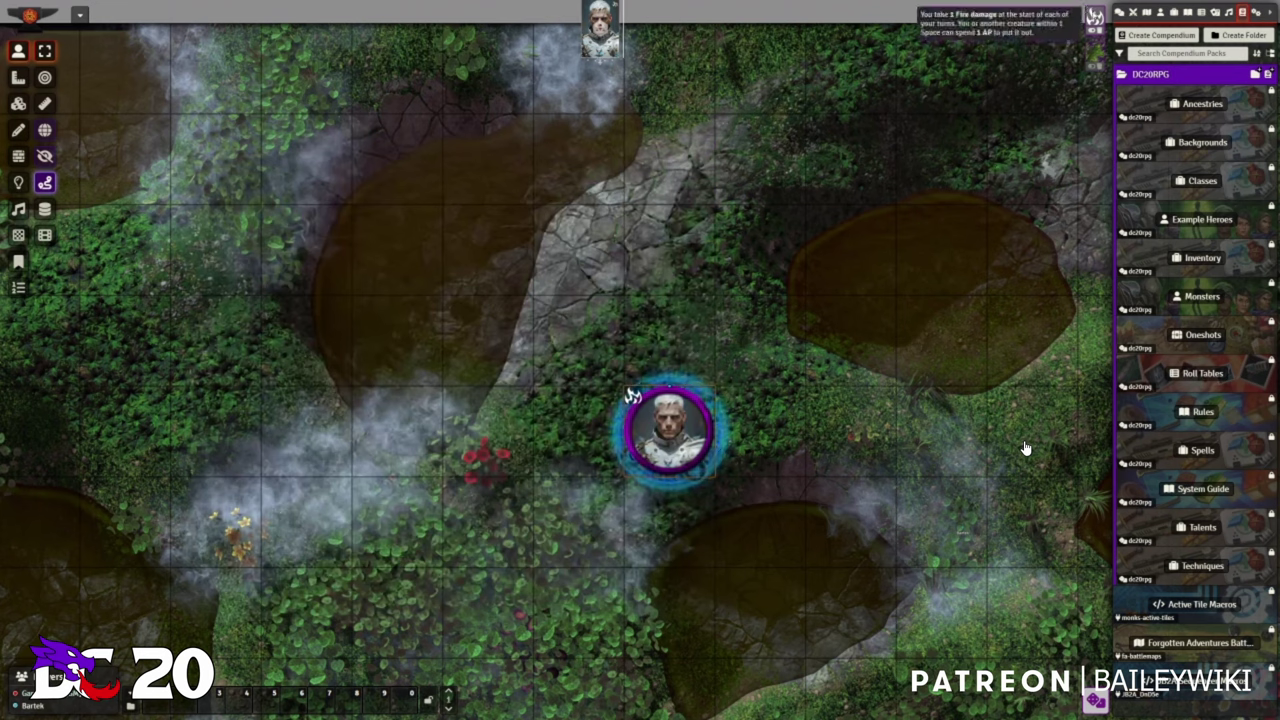
# Inspect the Burning effect's config, duration and effects settings, and remove the effect from the token
pyautogui.middleClick(1094, 17)
pyautogui.click(778, 321)
pyautogui.click(688, 320)
pyautogui.click(601, 320)
pyautogui.click(529, 321)
pyautogui.click(766, 319)
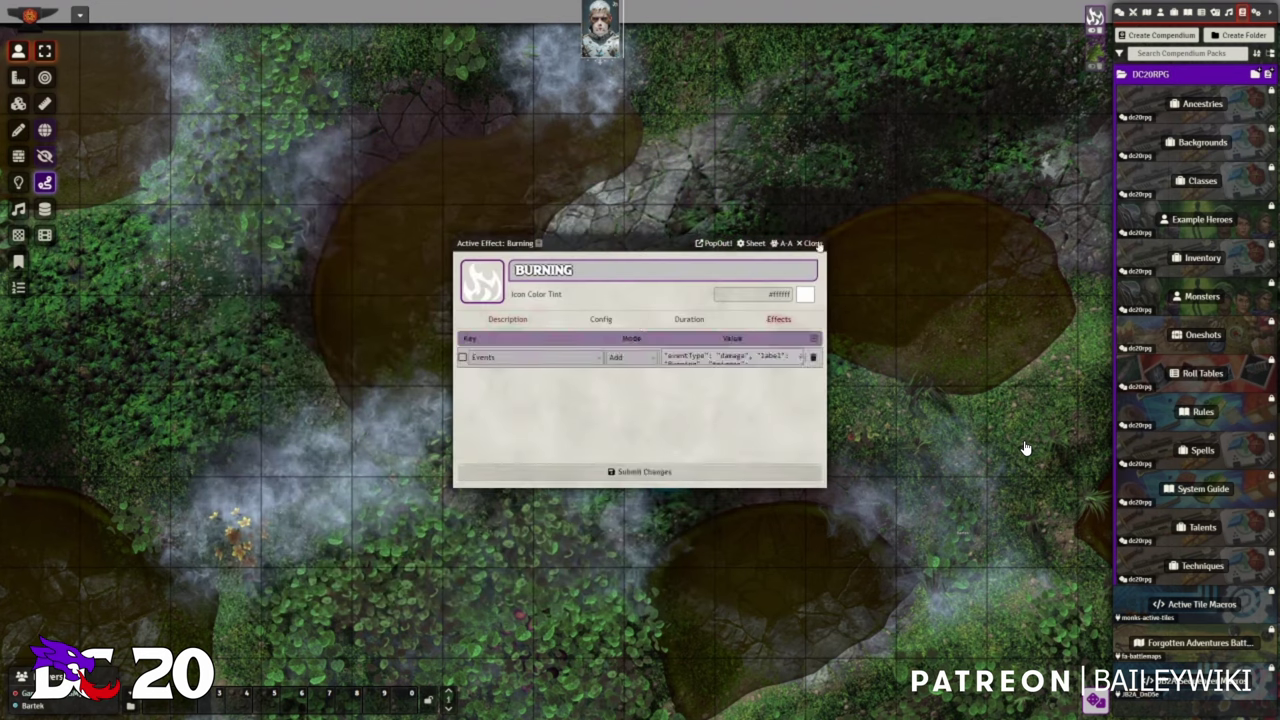
pyautogui.click(813, 243)
pyautogui.moveTo(1098, 38)
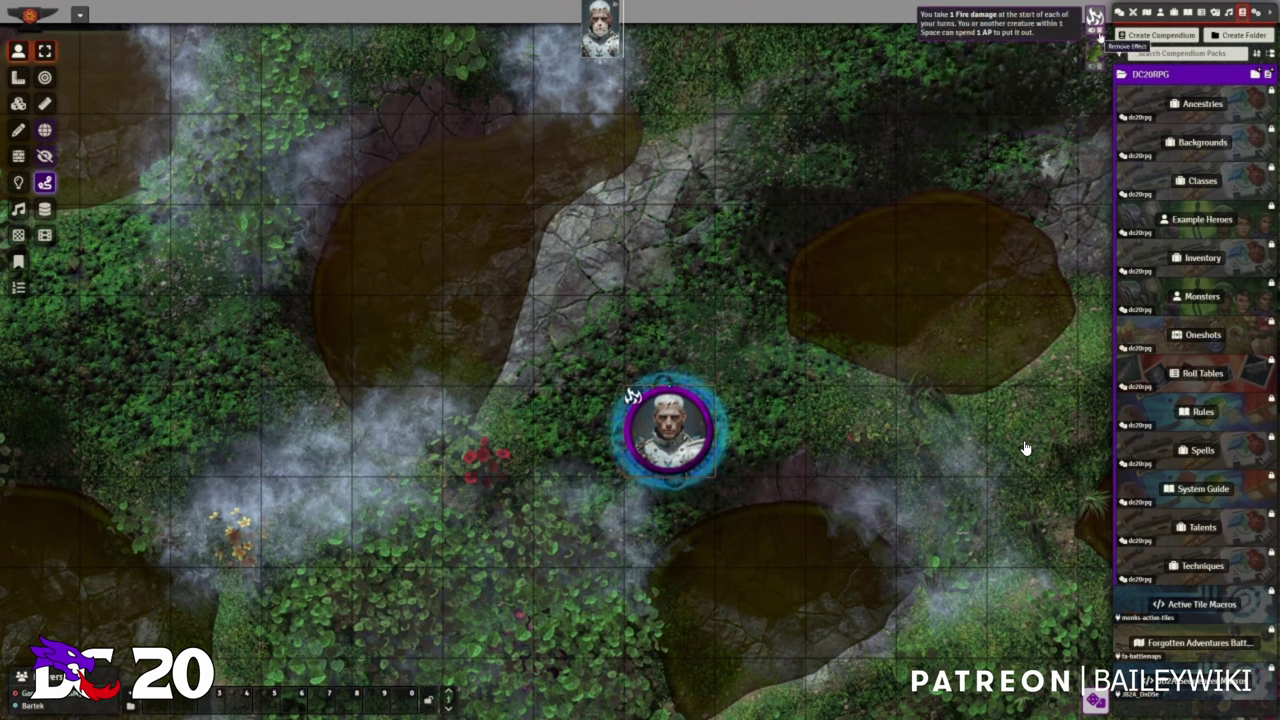
pyautogui.click(1099, 35)
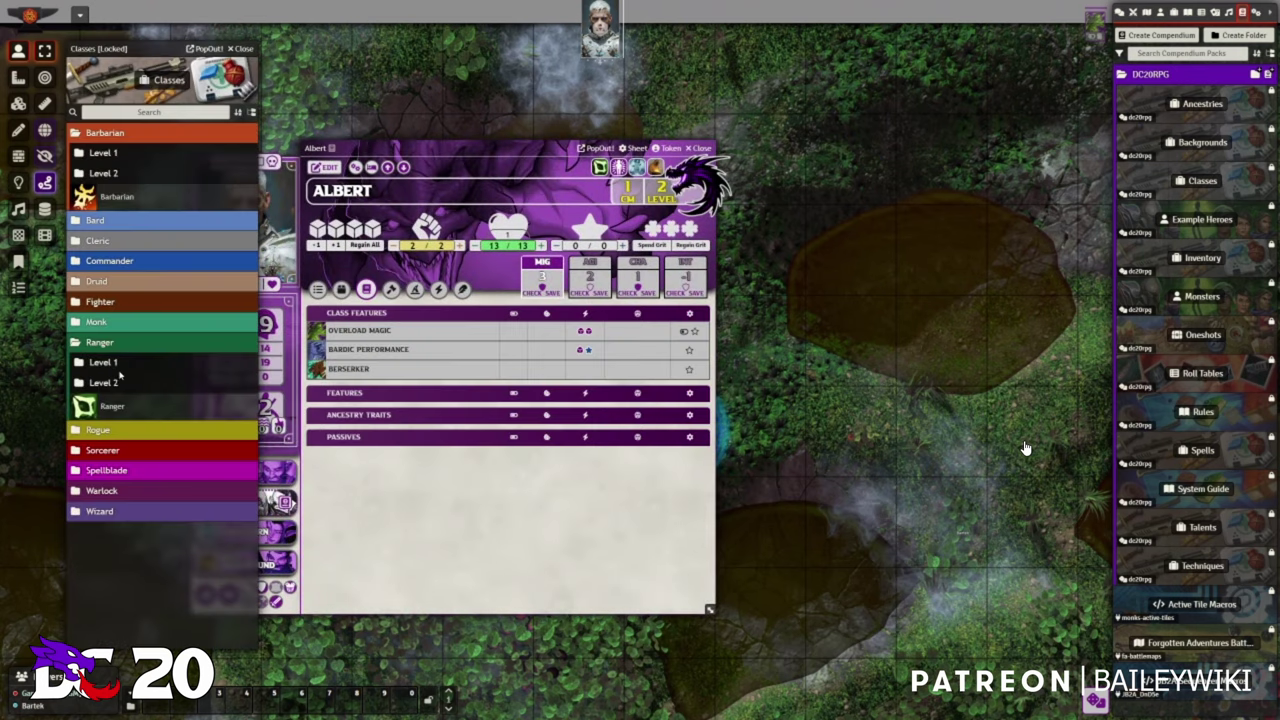
# Add the Level 2 Ranger feature Hunter's Strike from the Classes compendium to the character and close the compendium
pyautogui.click(112, 382)
pyautogui.moveTo(140, 410); pyautogui.dragTo(520, 510)
pyautogui.click(250, 48)
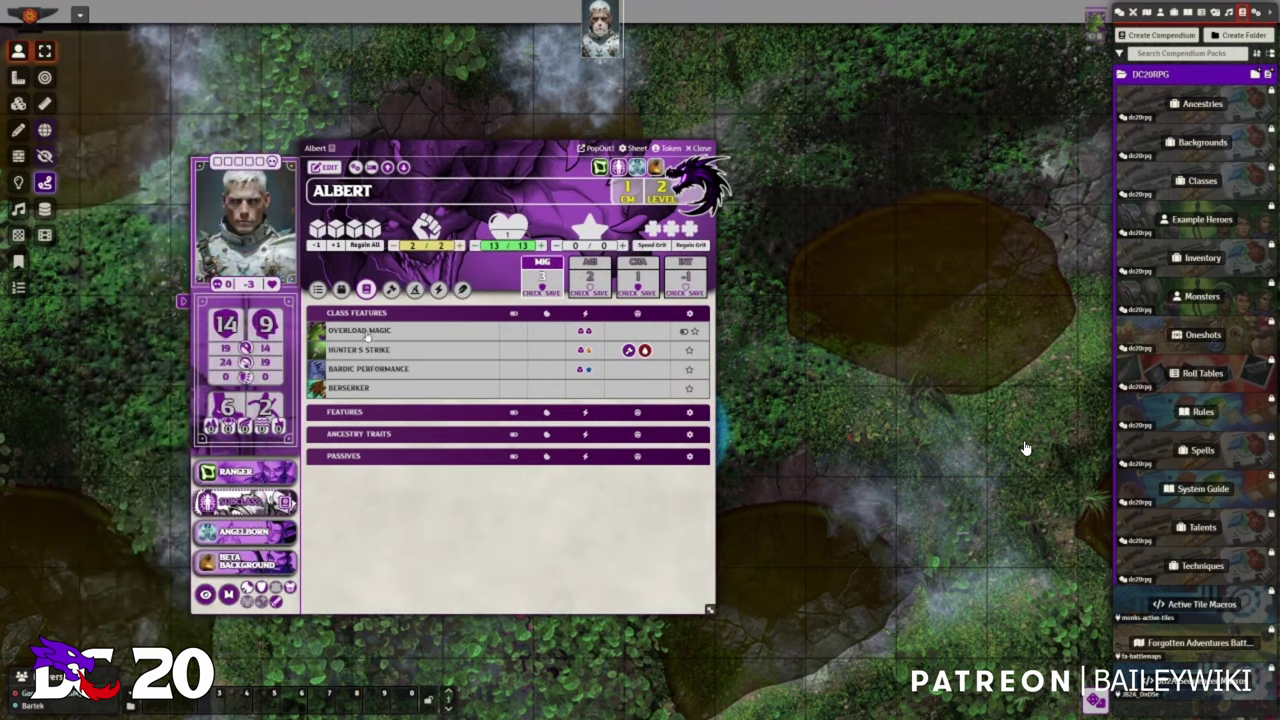
# Read the Hunter's Strike and Overload Magic descriptions, including the linked Incapacitated condition
pyautogui.moveTo(369, 356)
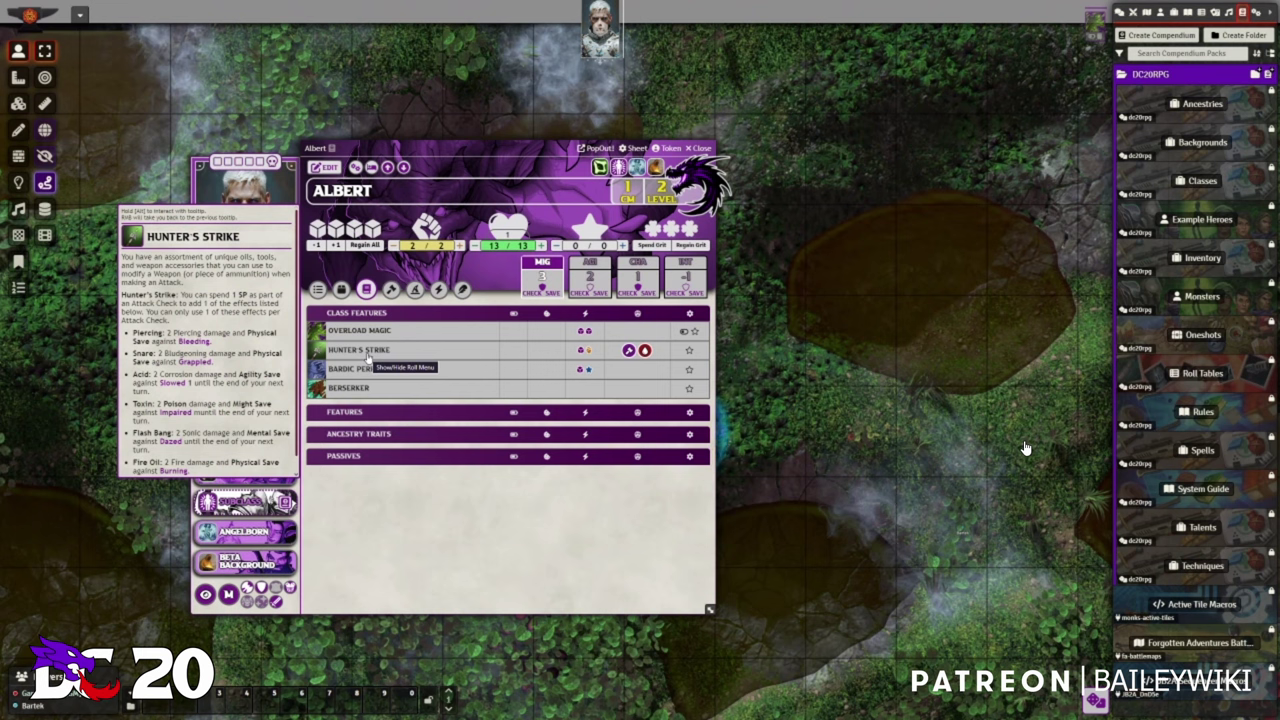
pyautogui.press('alt')
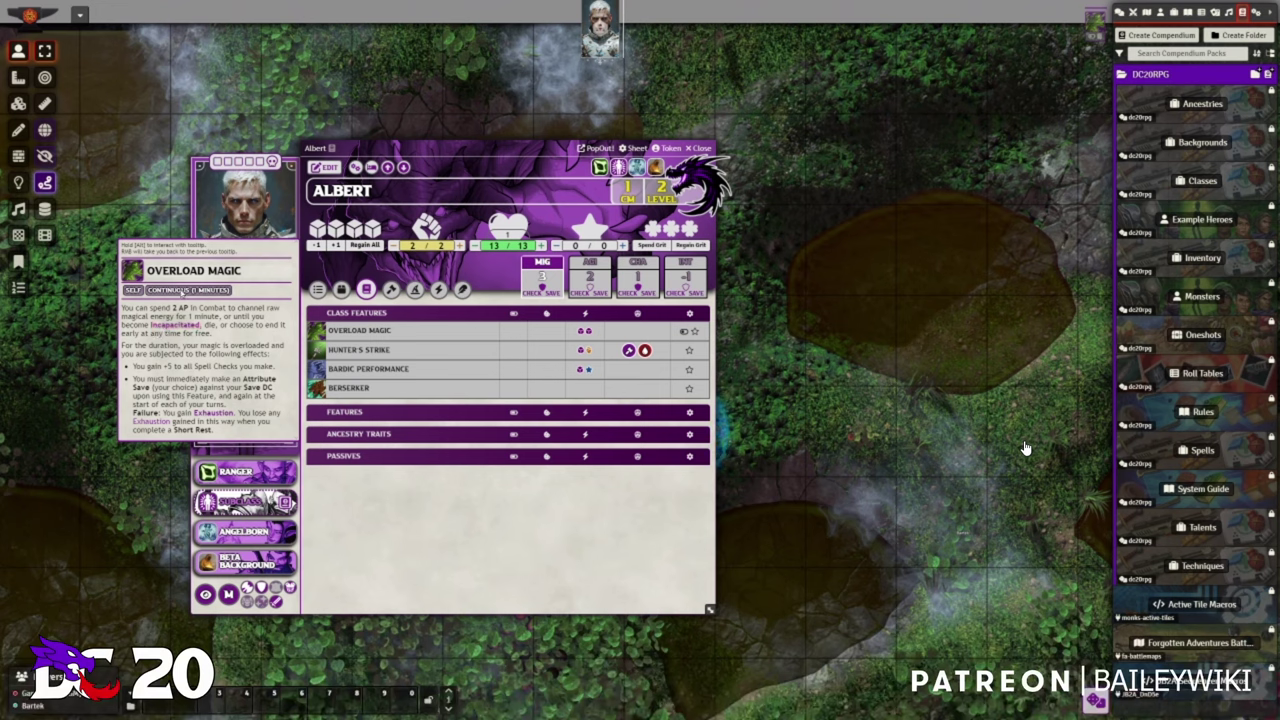
pyautogui.moveTo(172, 328)
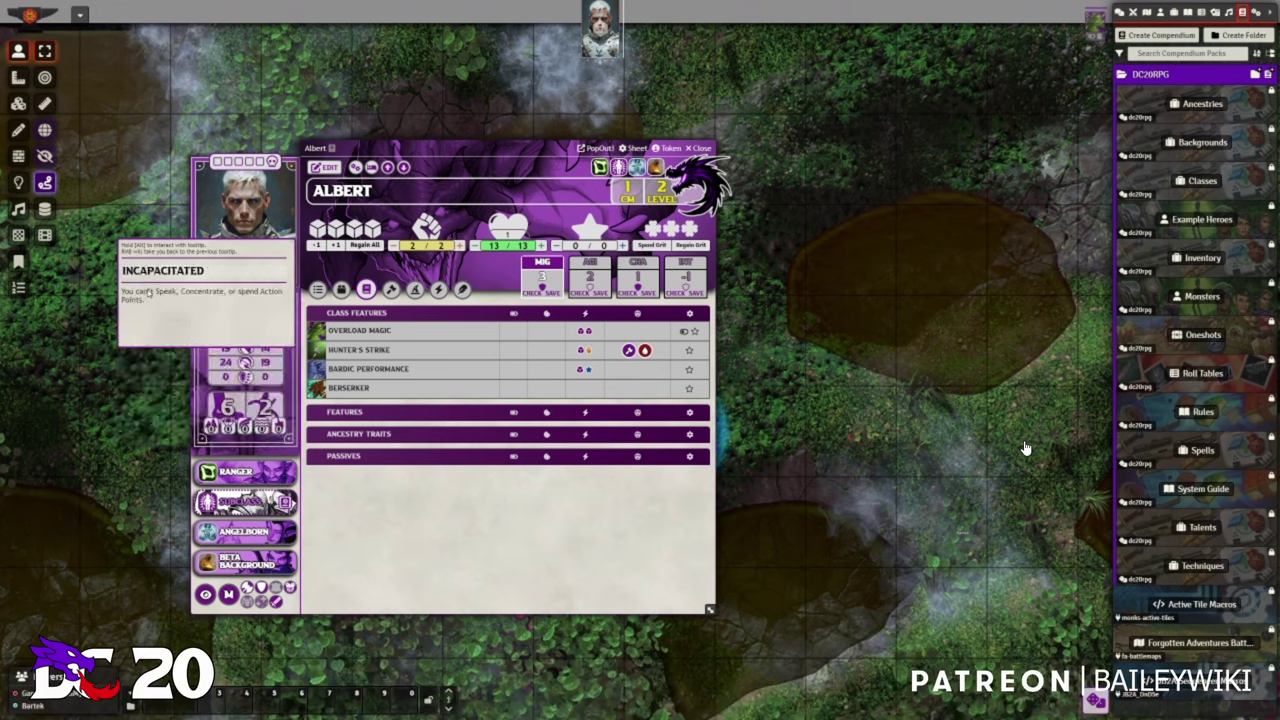
pyautogui.rightClick(162, 303)
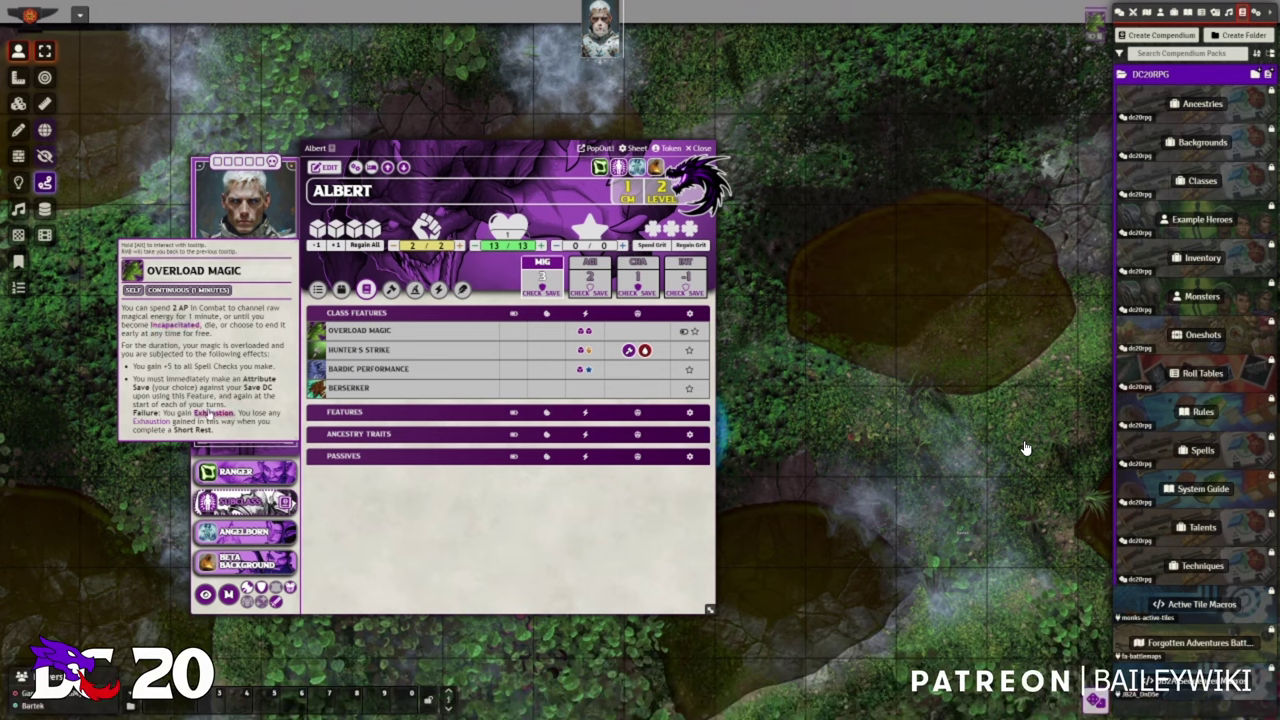
pyautogui.rightClick(194, 319)
pyautogui.press('alt')
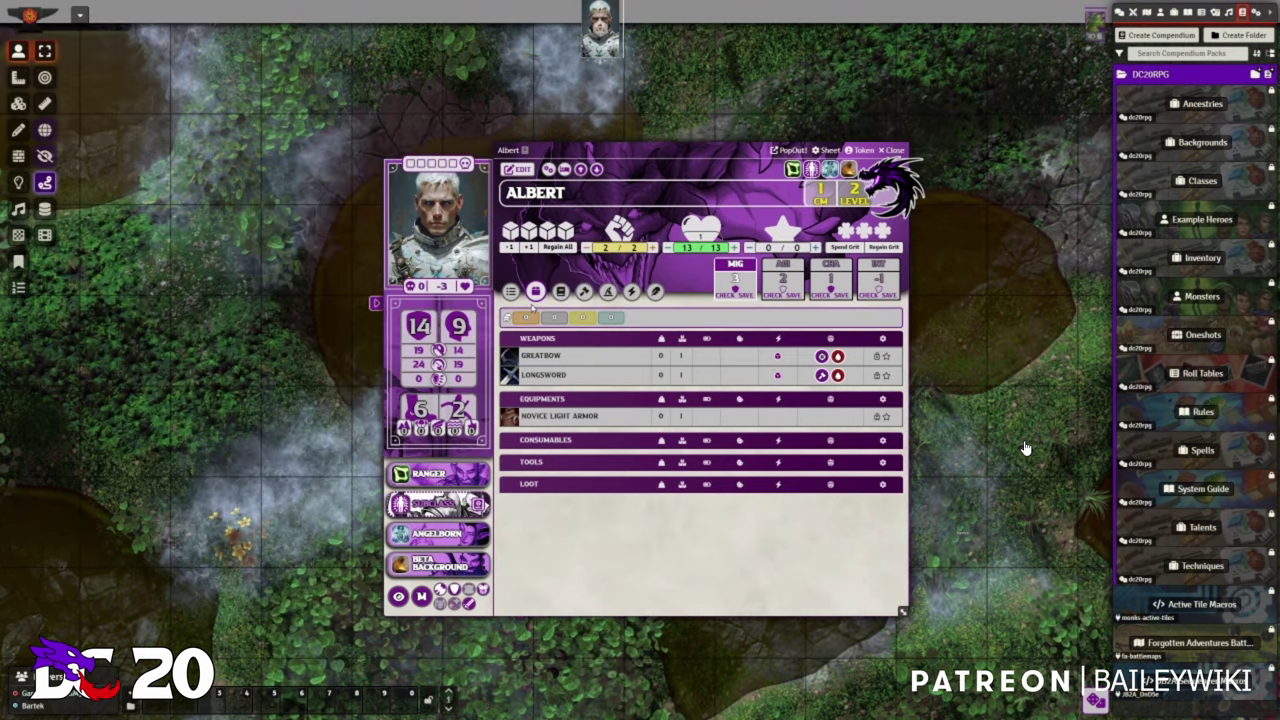
# Expand the Greatbow's roll options in the inventory and examine the Hunter's Strike enhancements and their costs
pyautogui.click(540, 355)
pyautogui.moveTo(557, 441)
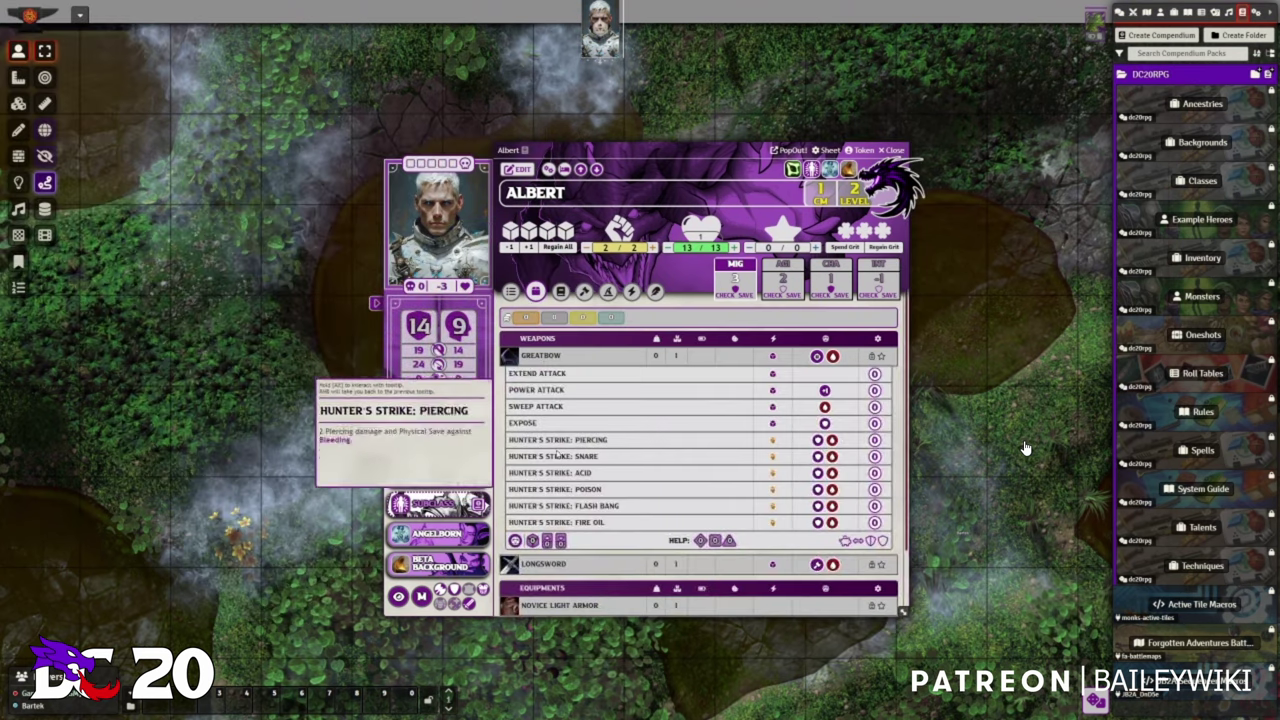
pyautogui.moveTo(563, 474)
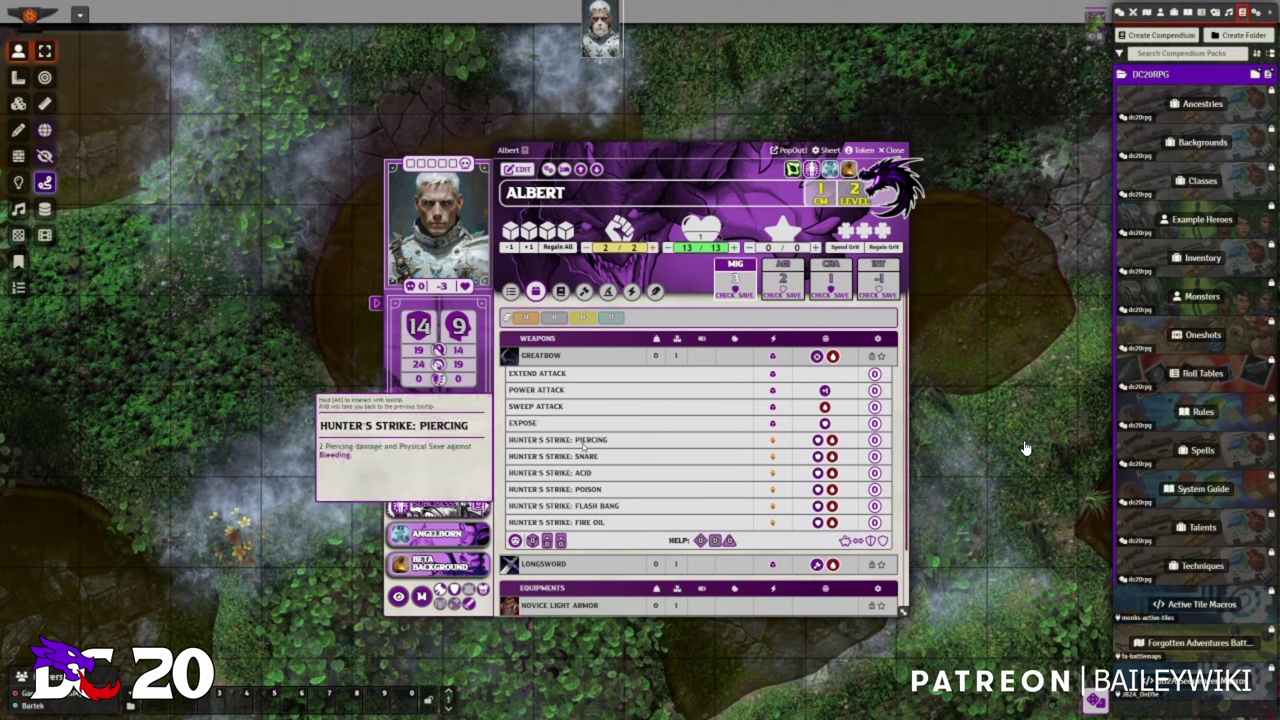
pyautogui.moveTo(826, 392)
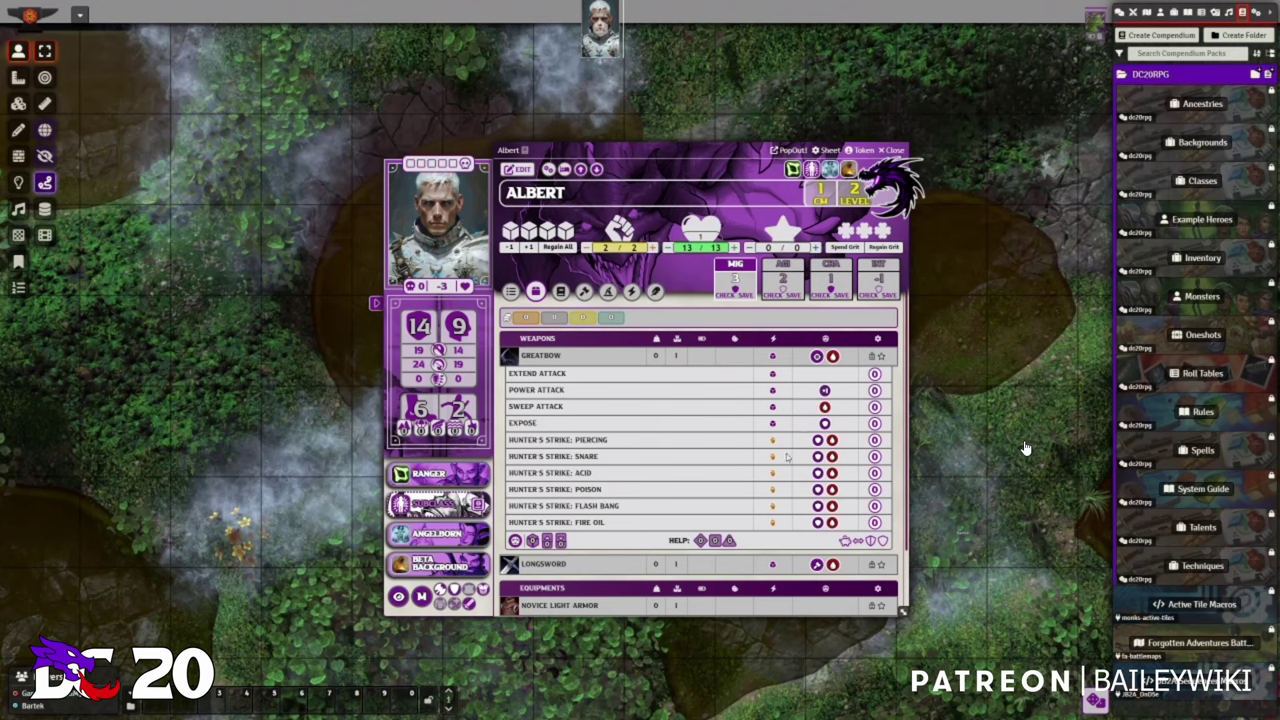
pyautogui.moveTo(832, 441)
pyautogui.moveTo(832, 490)
# Roll a Greatbow attack with the Hunter's Strike: Poison enhancement, with the chat log open and the sheet moved aside
pyautogui.click(1118, 13)
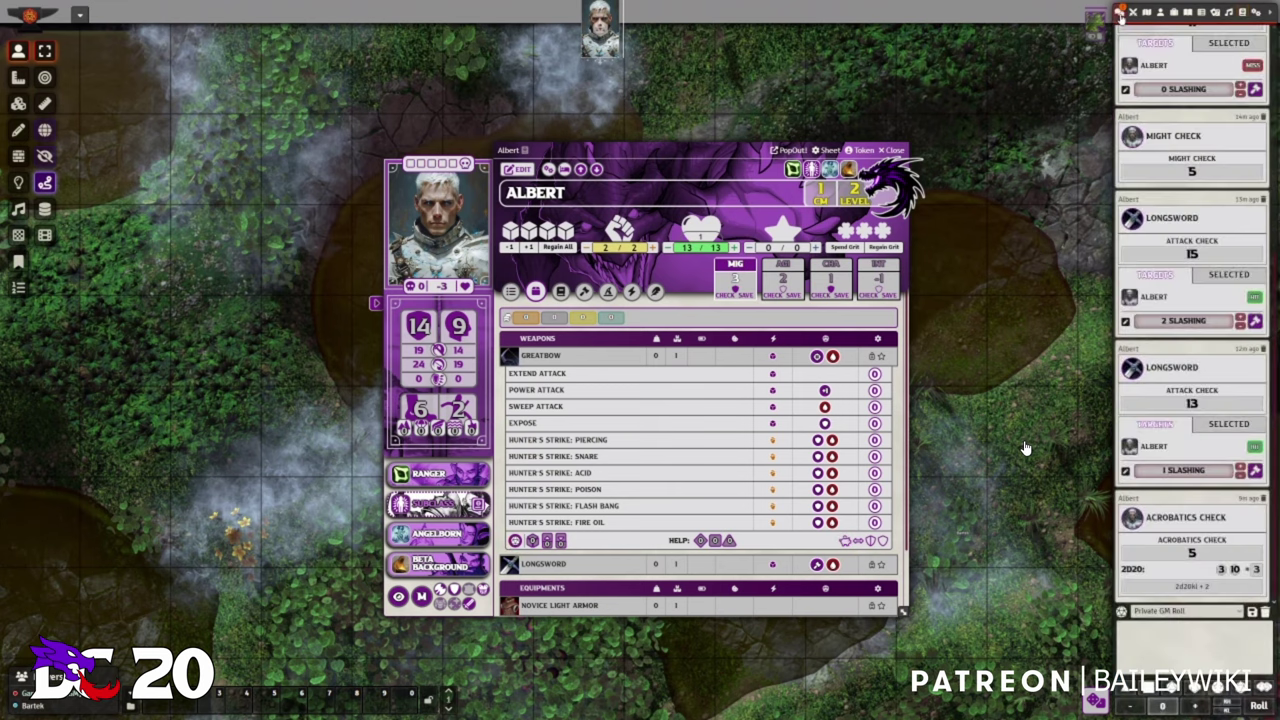
pyautogui.moveTo(650, 150); pyautogui.dragTo(394, 86)
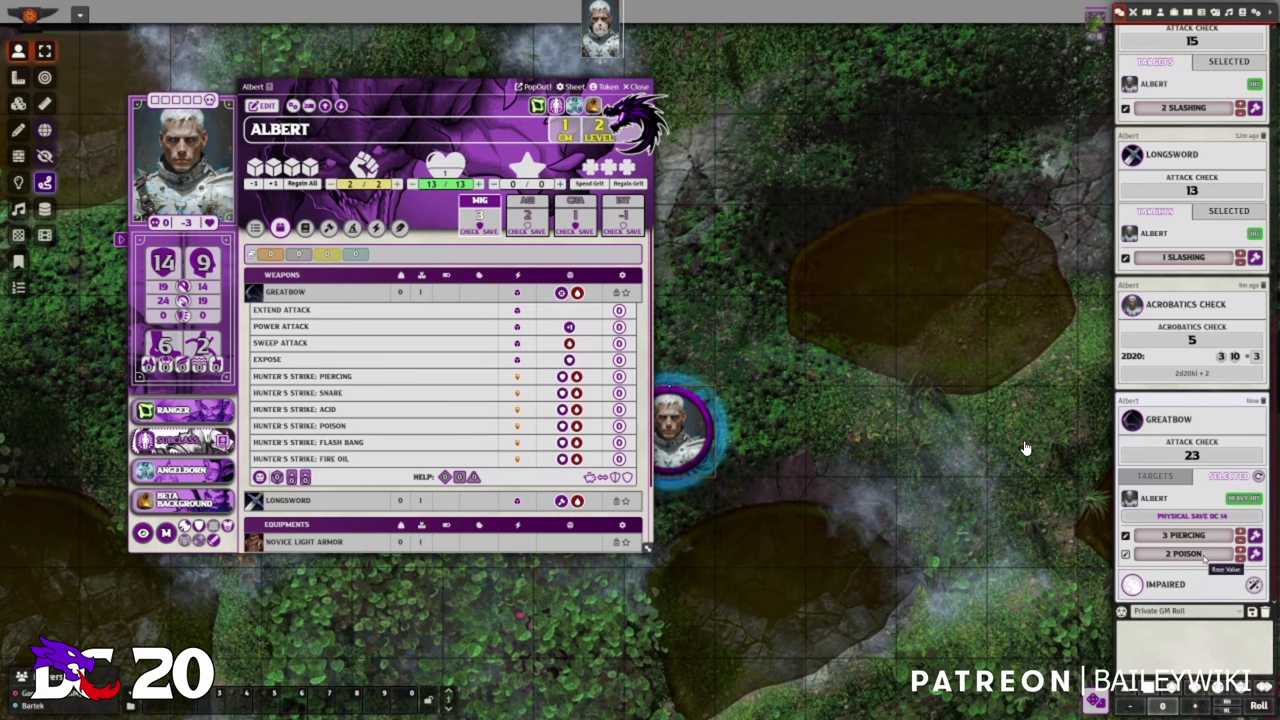
pyautogui.moveTo(805, 354); pyautogui.dragTo(942, 376)
pyautogui.middleClick(296, 297)
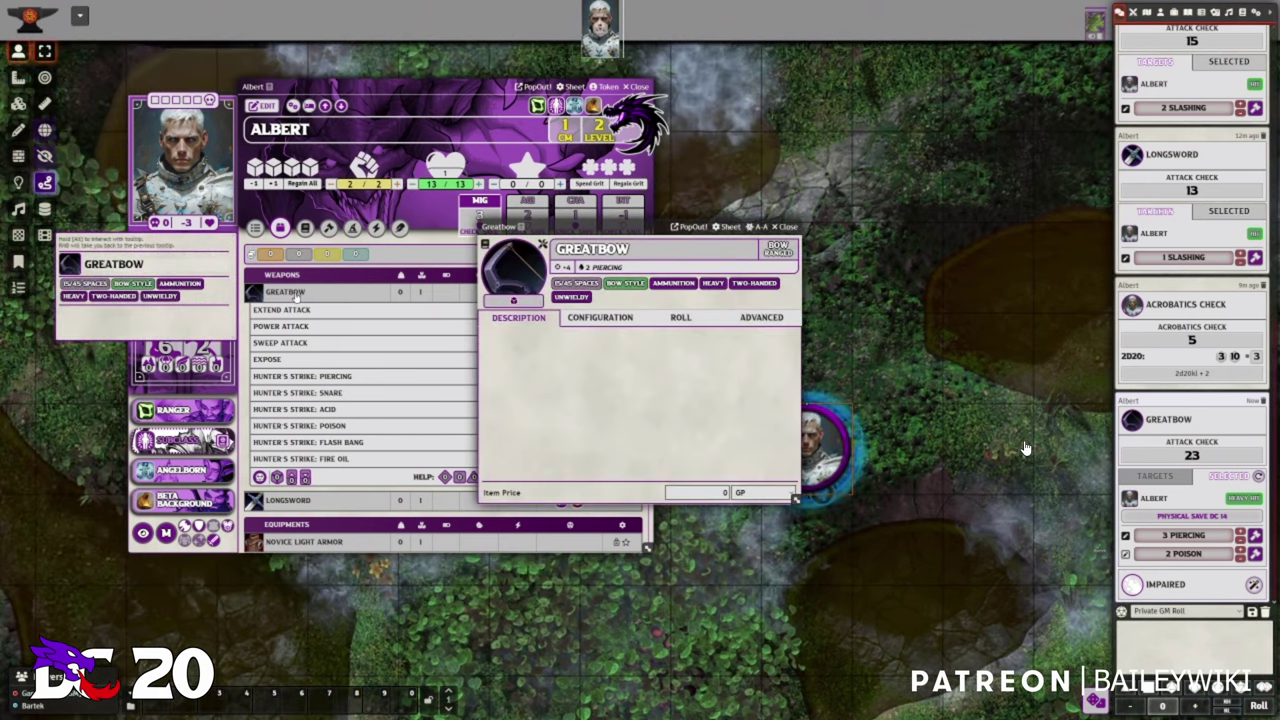
pyautogui.click(761, 318)
pyautogui.click(785, 226)
# Open the Hunter's Strike feature's roll enhancements and review the Piercing enhancement's settings and formula category
pyautogui.click(304, 228)
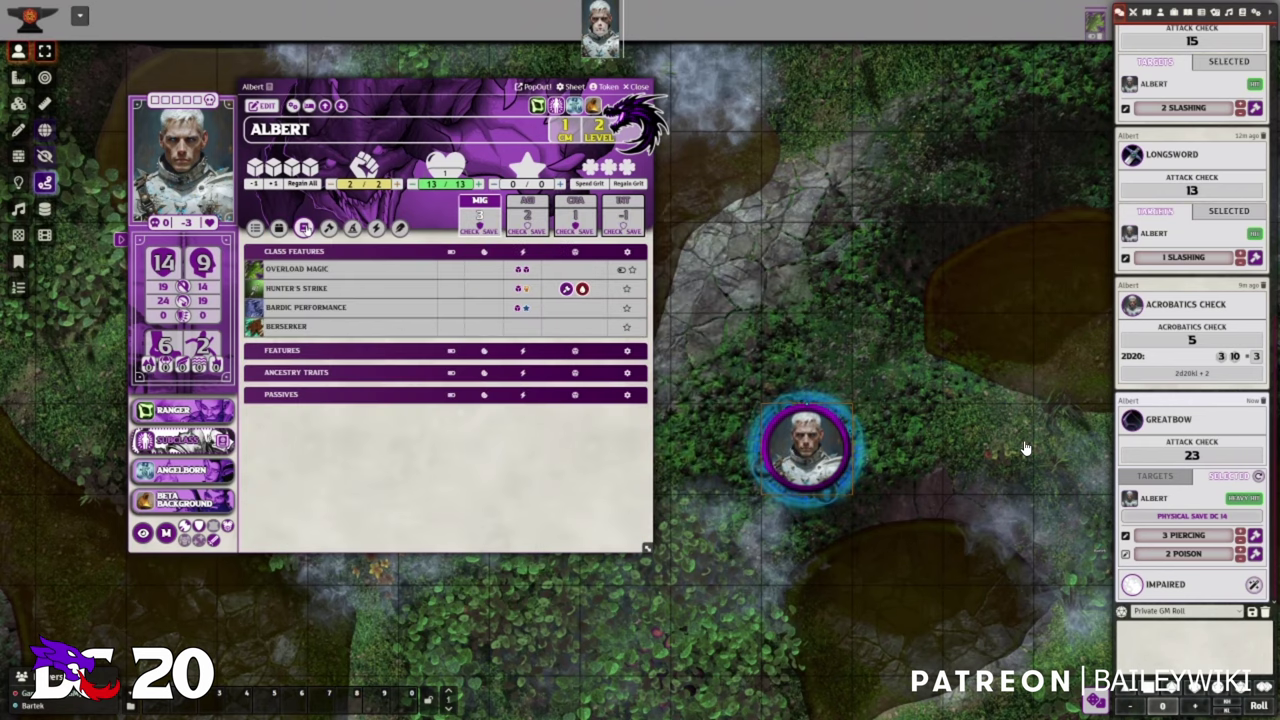
pyautogui.middleClick(297, 289)
pyautogui.click(735, 318)
pyautogui.click(678, 317)
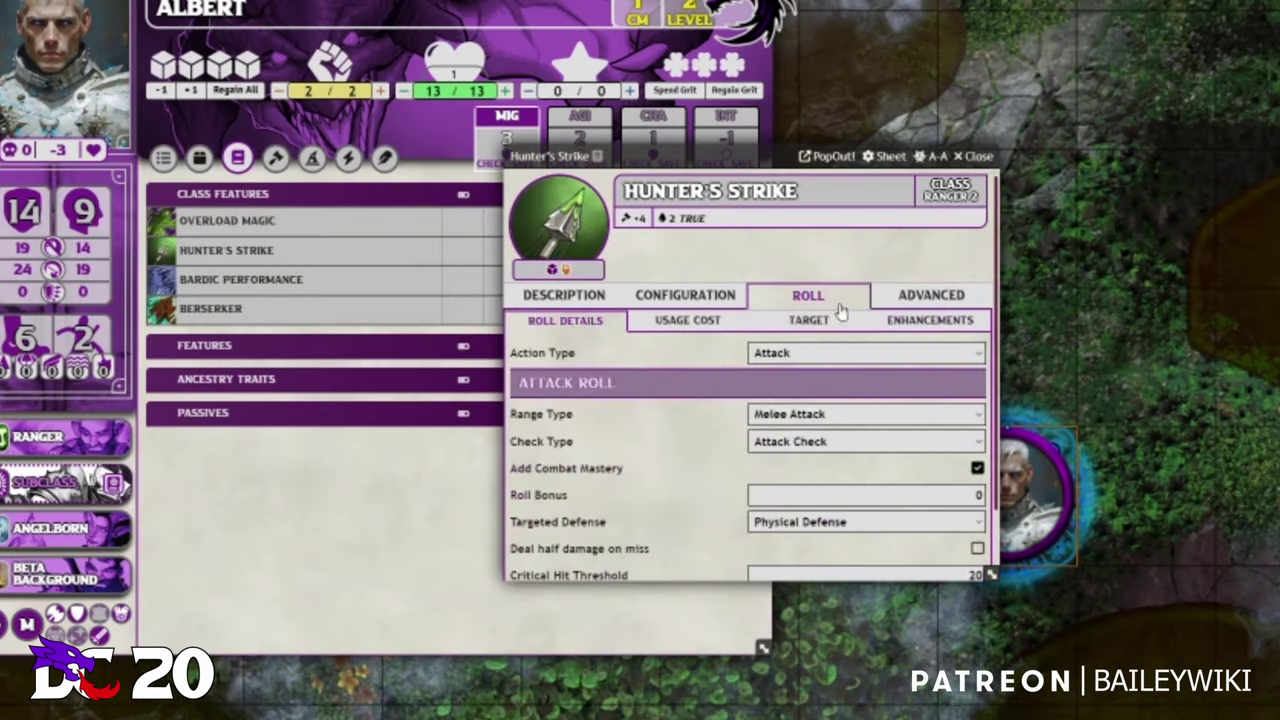
pyautogui.click(757, 330)
pyautogui.scroll(-2, 641, 384)
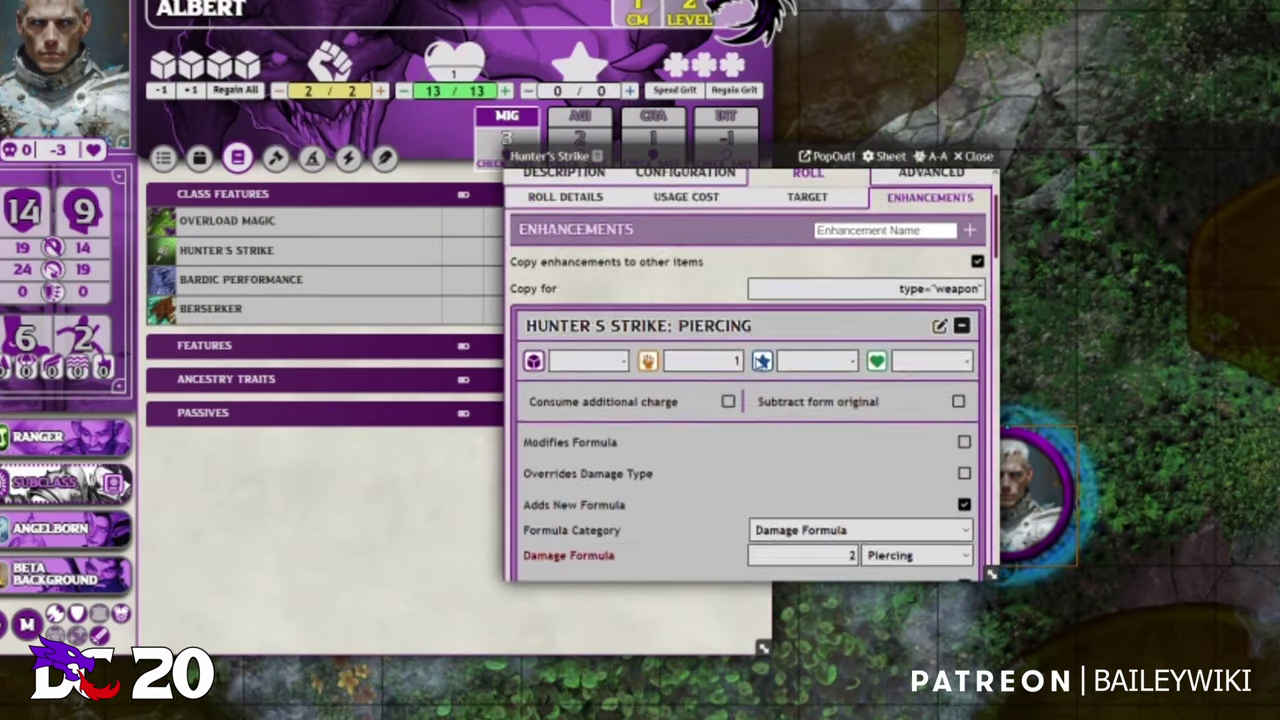
pyautogui.scroll(-3, 647, 340)
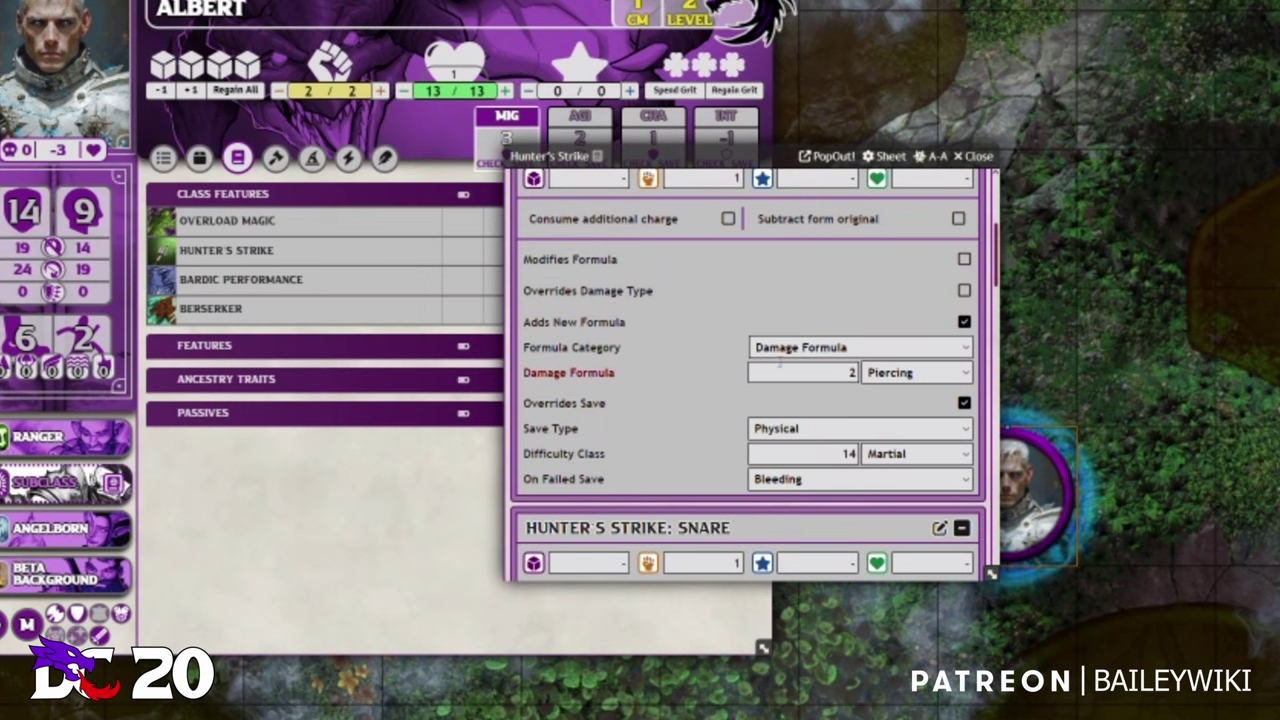
pyautogui.click(810, 352)
pyautogui.click(806, 349)
pyautogui.scroll(-1, 630, 424)
pyautogui.scroll(1, 626, 420)
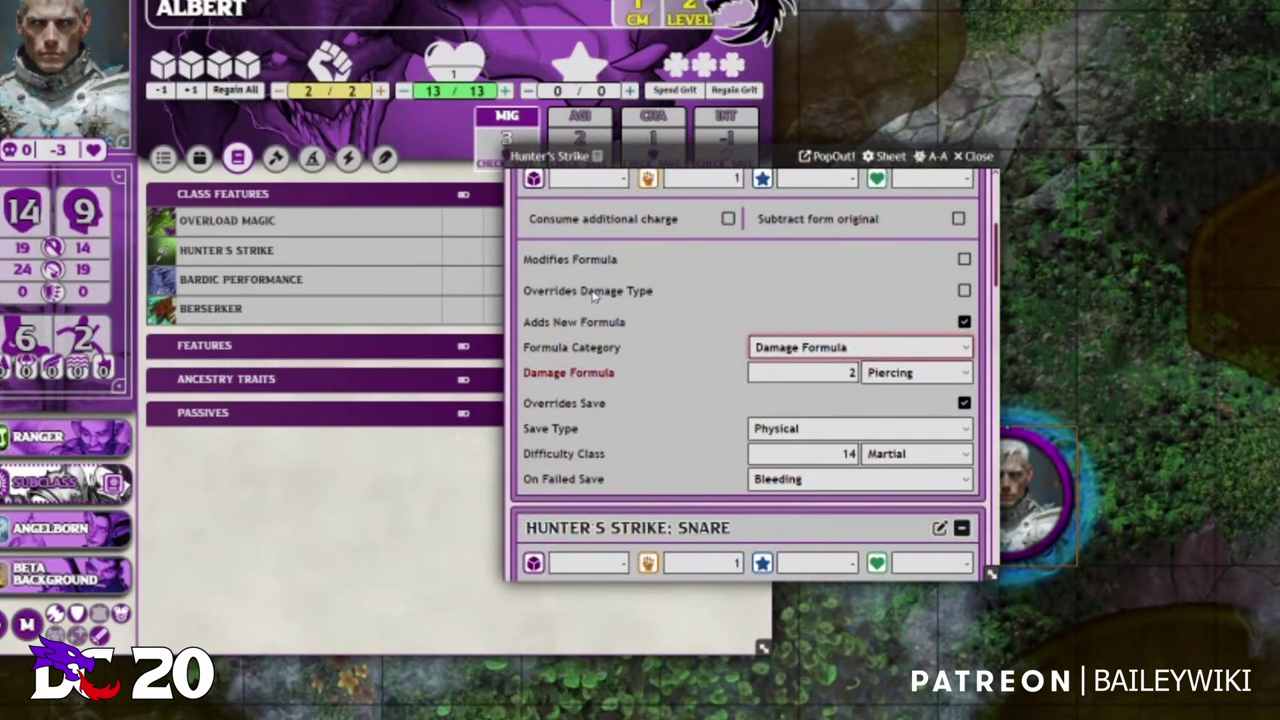
# Try the damage type override on the Hunter's Strike: Piercing enhancement, browse the available types, and switch the override off
pyautogui.click(961, 291)
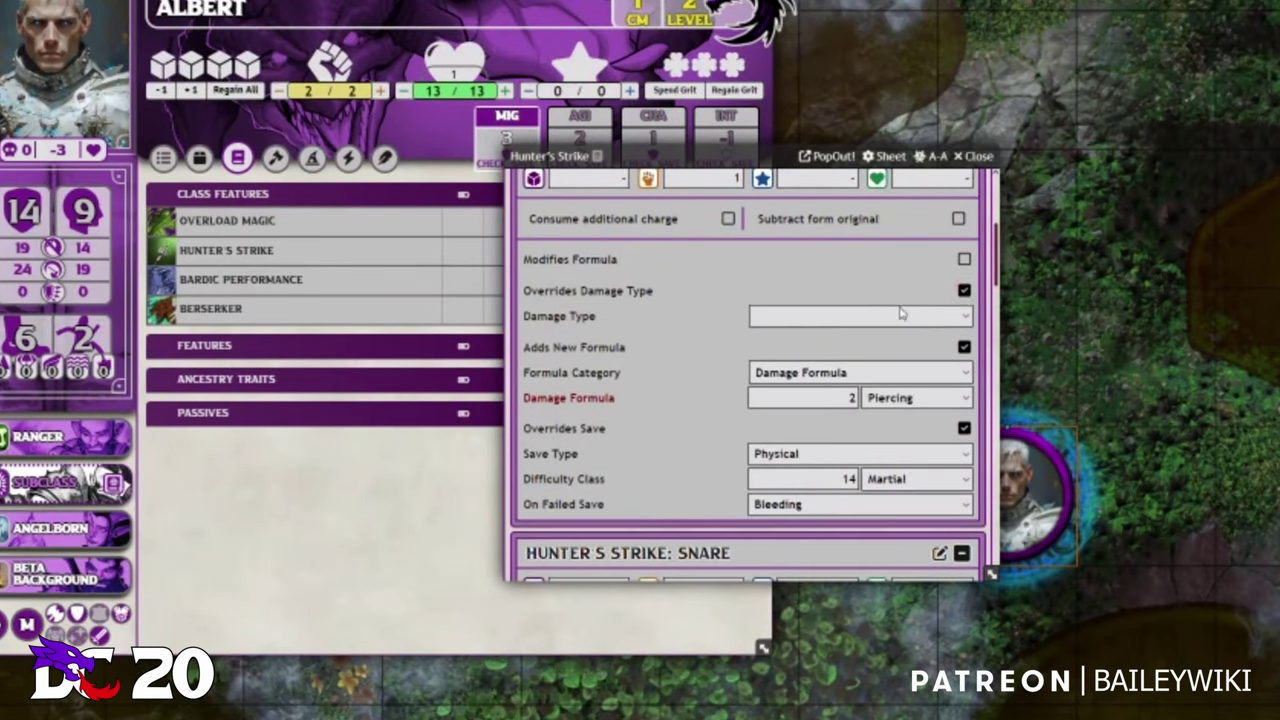
pyautogui.click(815, 317)
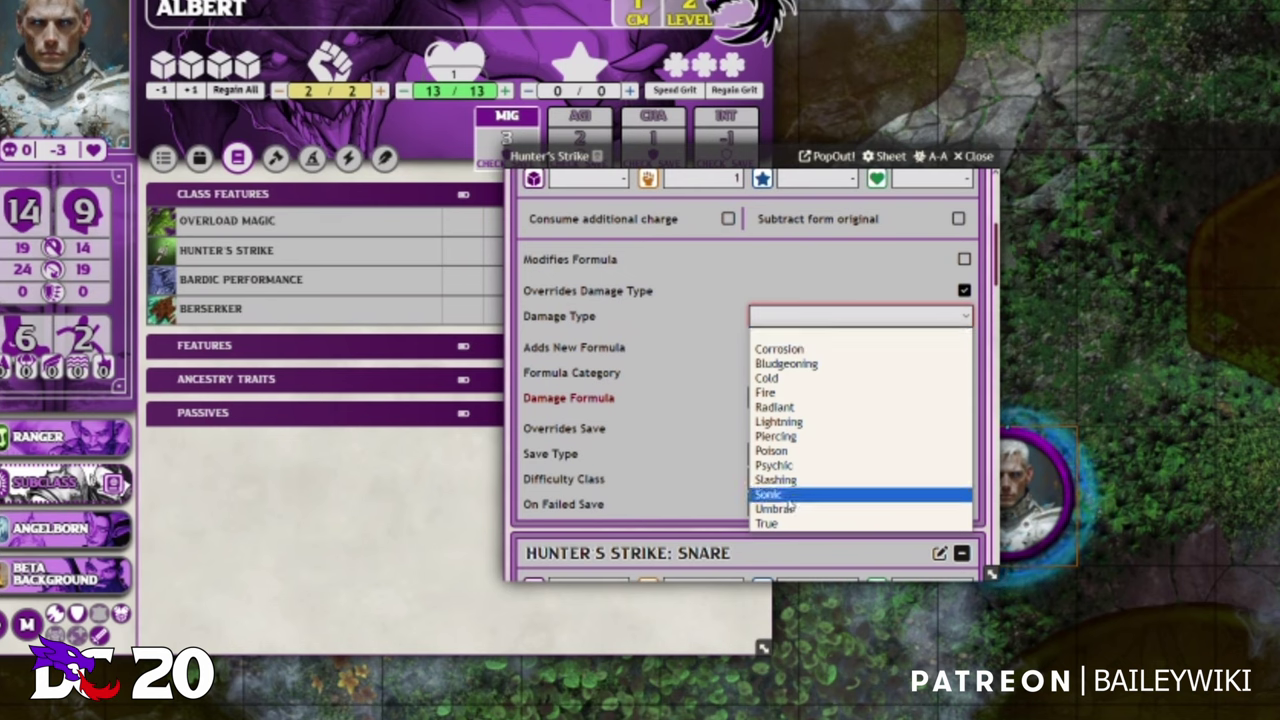
pyautogui.click(796, 327)
pyautogui.click(964, 290)
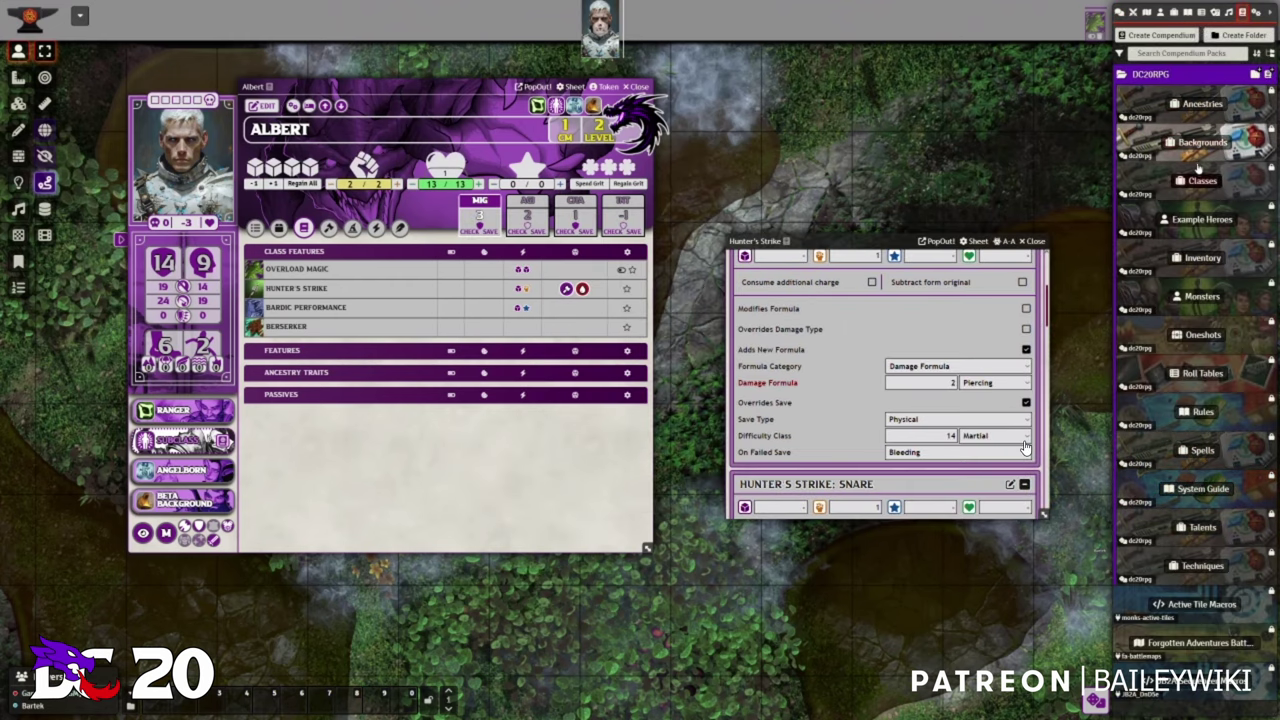
# Search the Classes compendium for "bou" and add the Bound Weapon feature to the character, with the sheet moved aside
pyautogui.click(1200, 180)
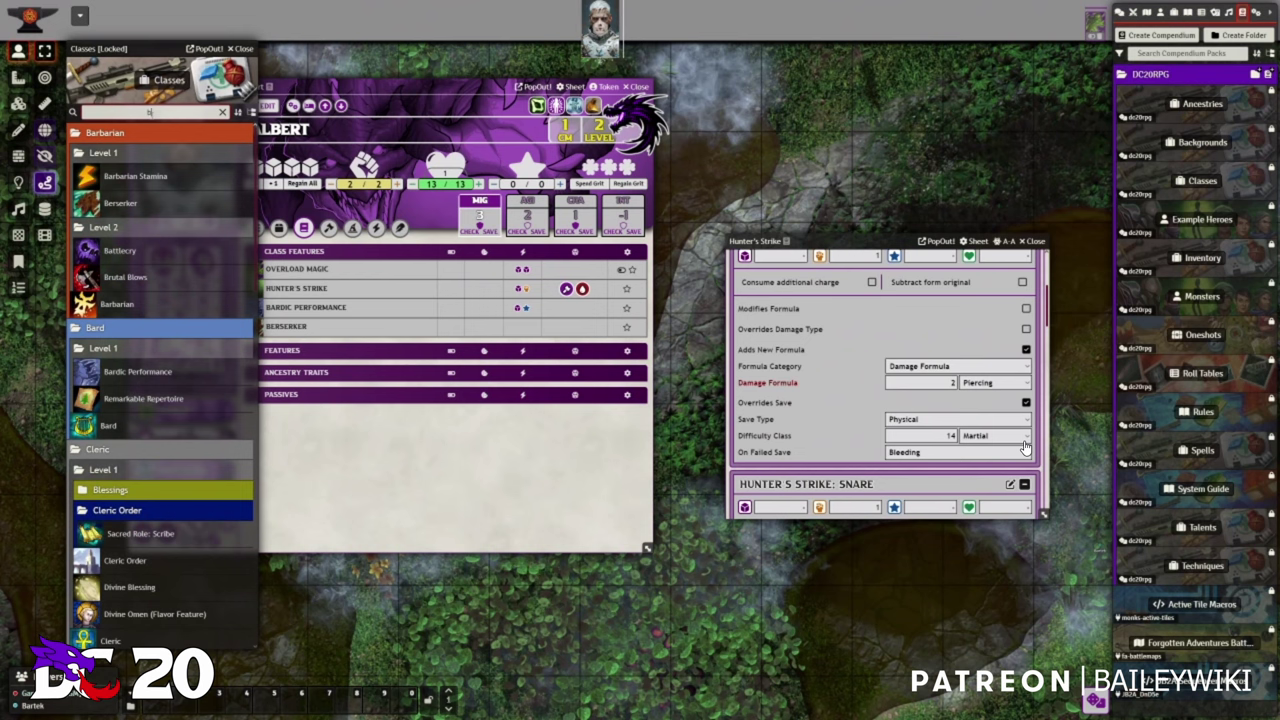
pyautogui.write('ou')
pyautogui.moveTo(126, 176); pyautogui.dragTo(370, 362)
pyautogui.moveTo(408, 101); pyautogui.dragTo(585, 107)
# Locate Bound Weapon among the character's class features and open its roll enhancements
pyautogui.click(463, 233)
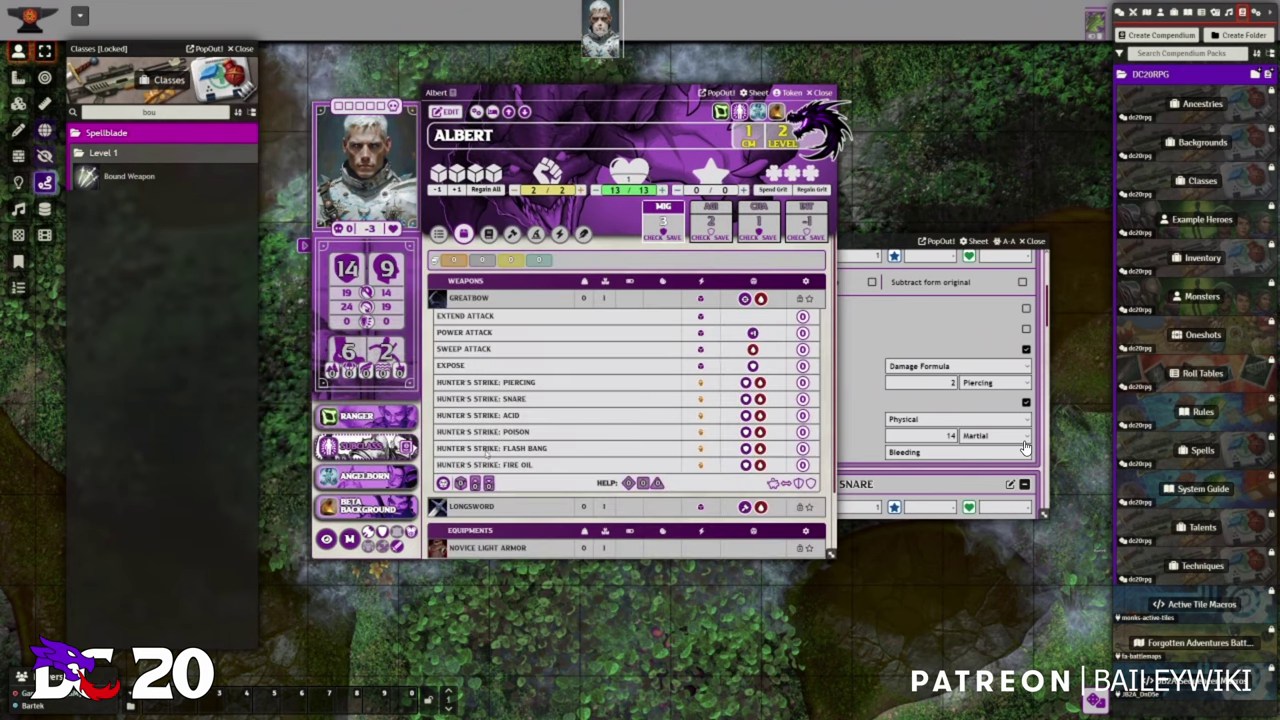
pyautogui.click(487, 234)
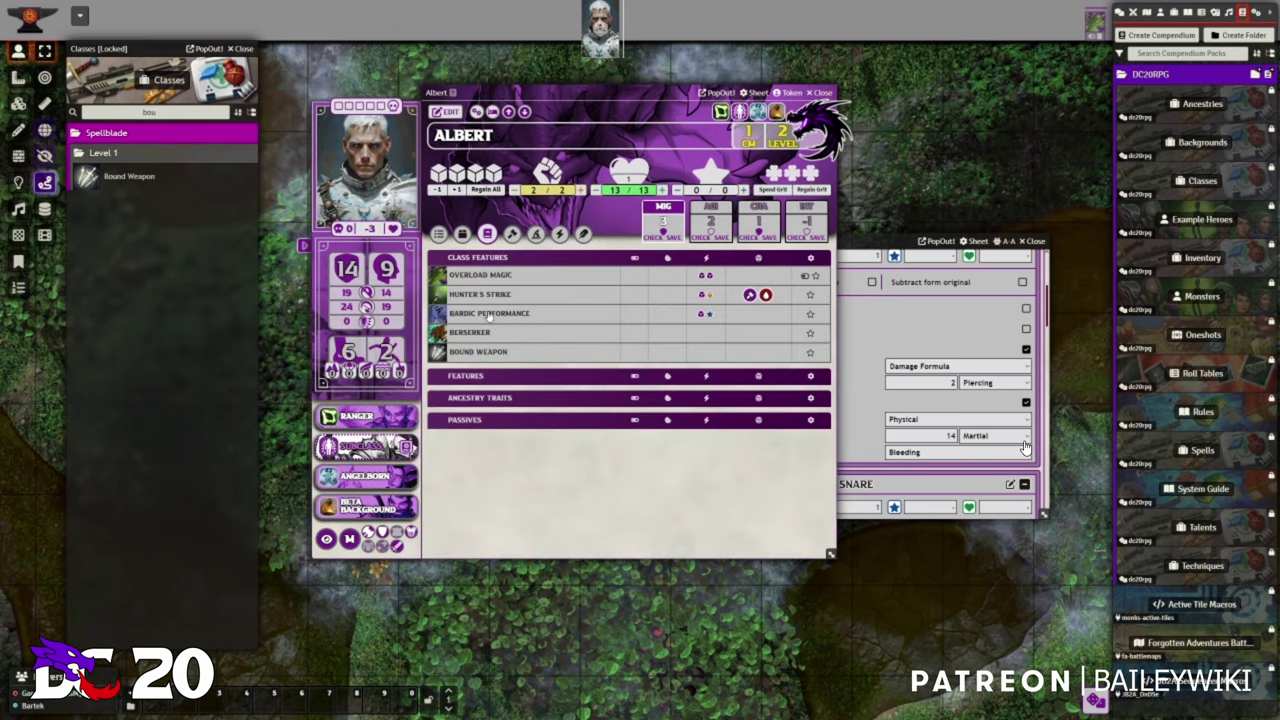
pyautogui.middleClick(488, 351)
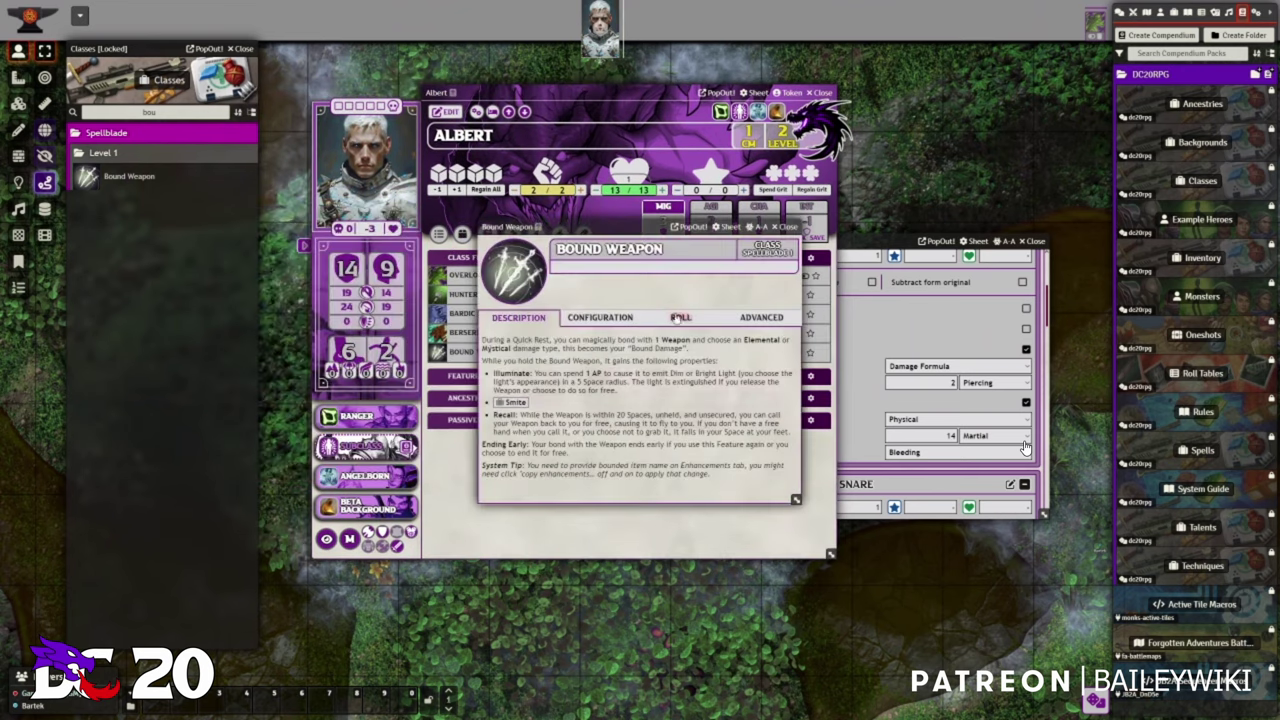
pyautogui.click(741, 321)
pyautogui.click(700, 318)
pyautogui.click(746, 337)
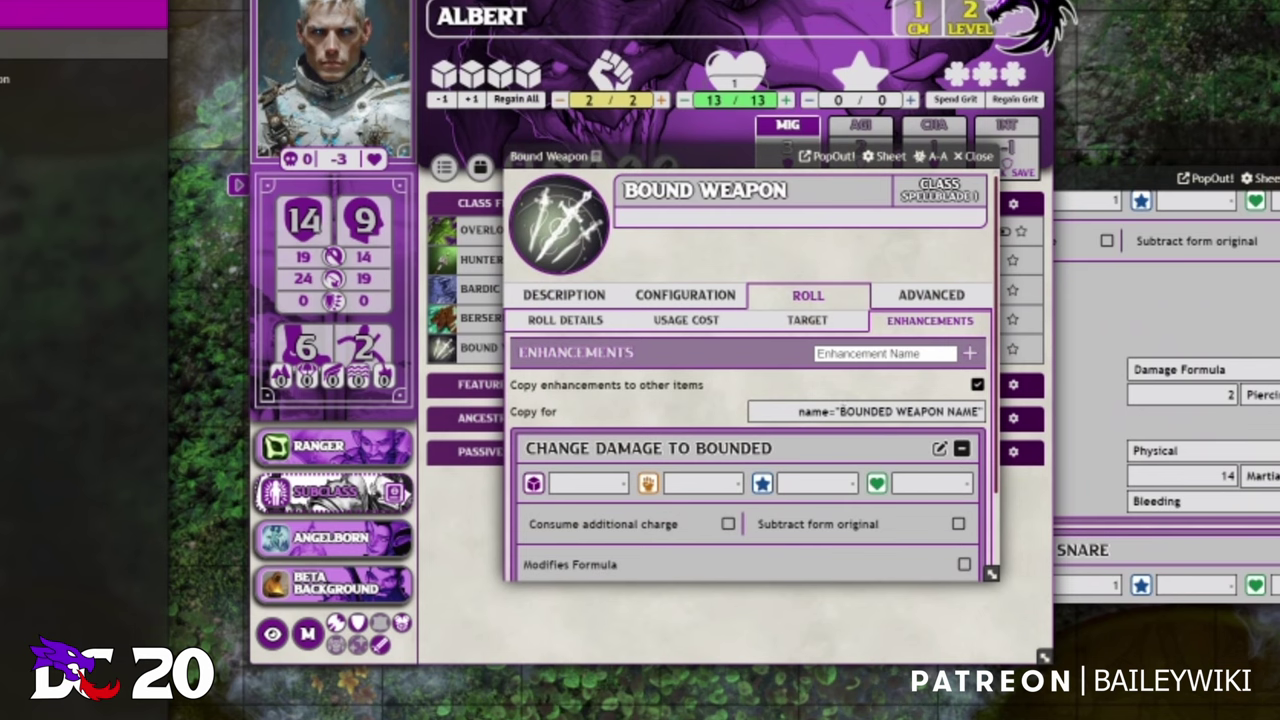
# Set Bound Weapon's enhancement copy condition to name="Greatbow", refresh the copying to other items and close the feature
pyautogui.moveTo(696, 393); pyautogui.dragTo(774, 393)
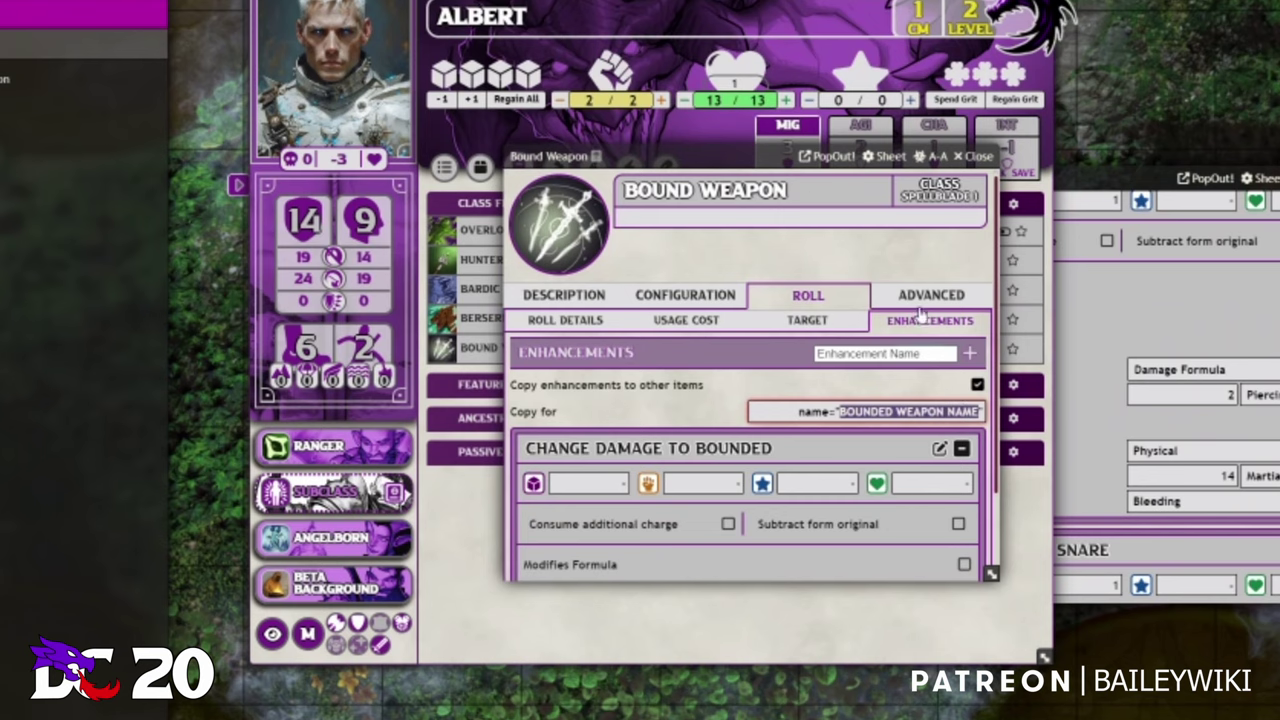
pyautogui.write('Greatbow')
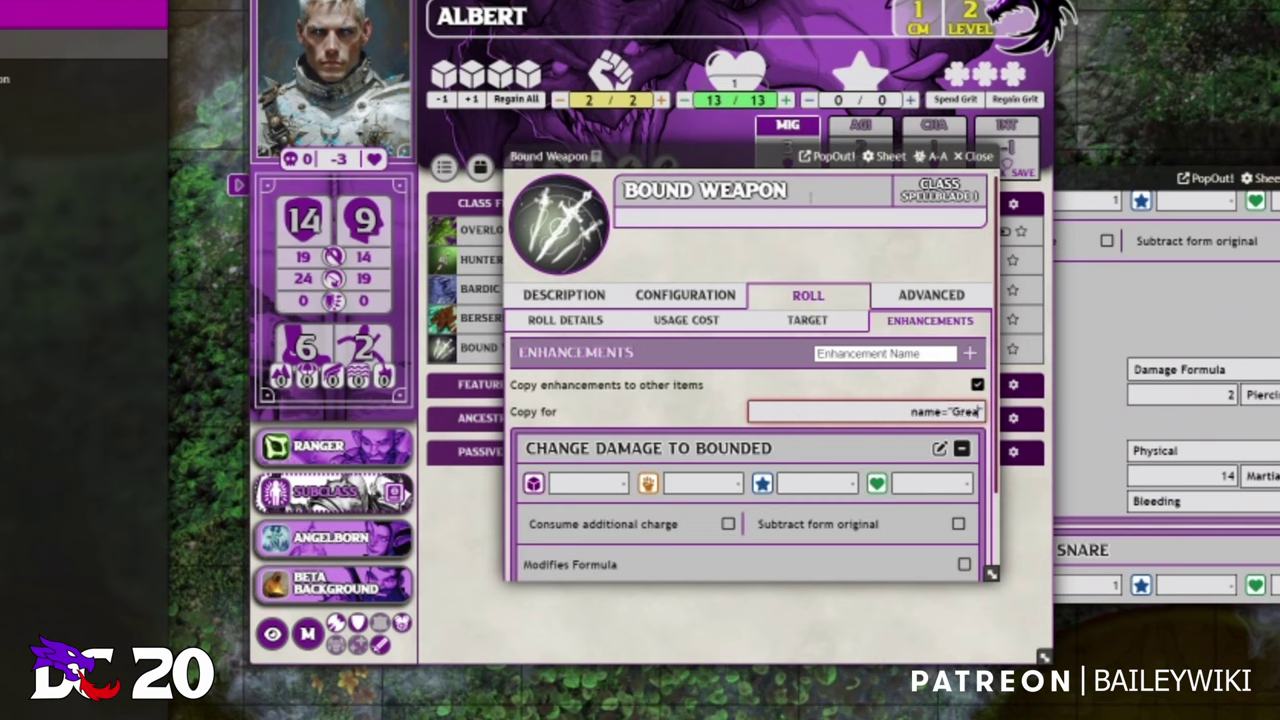
pyautogui.click(855, 377)
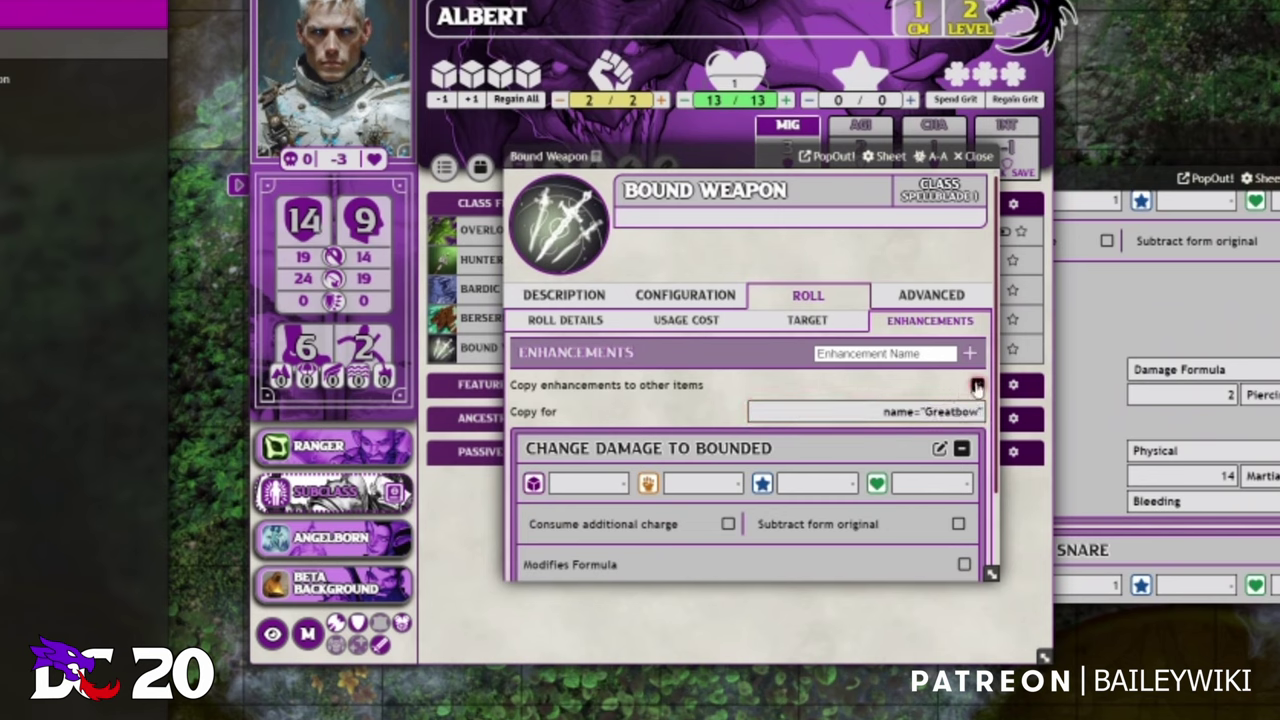
pyautogui.click(972, 156)
# Roll a Greatbow attack with the Change Damage to Bounded enhancement, check the damage entry in chat and close the character sheet
pyautogui.click(484, 168)
pyautogui.click(486, 169)
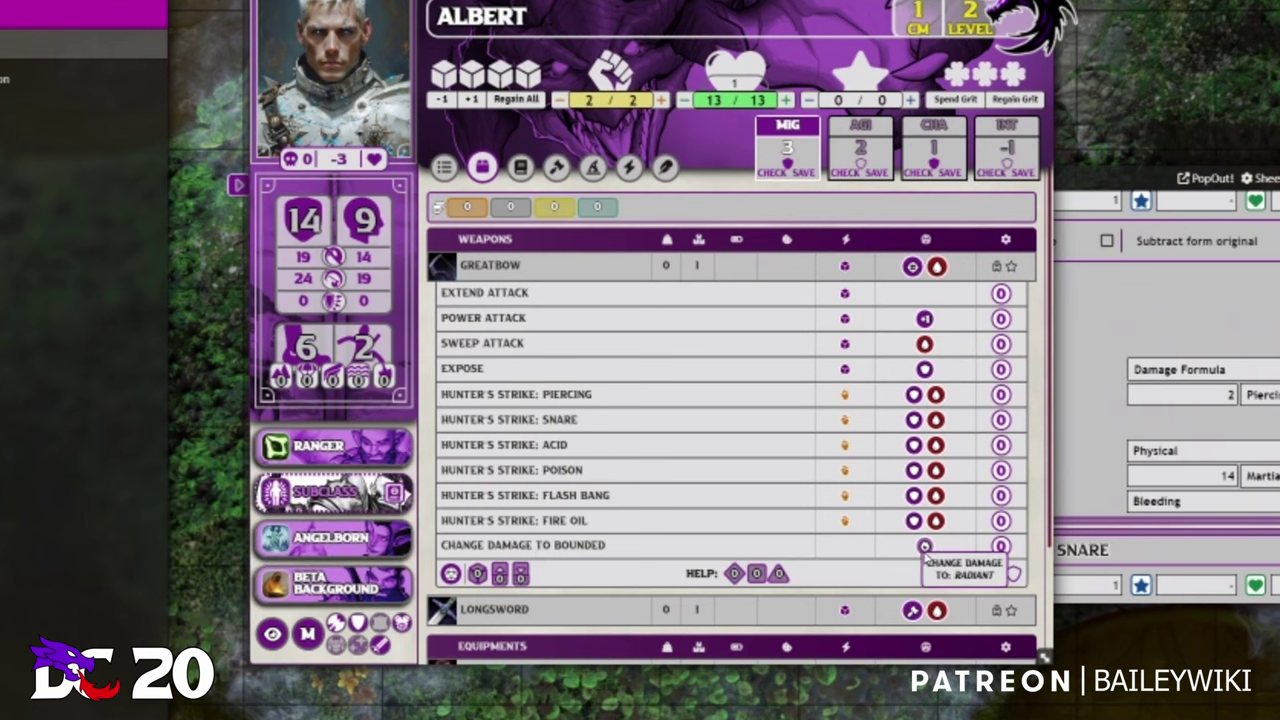
pyautogui.click(924, 546)
pyautogui.click(1000, 546)
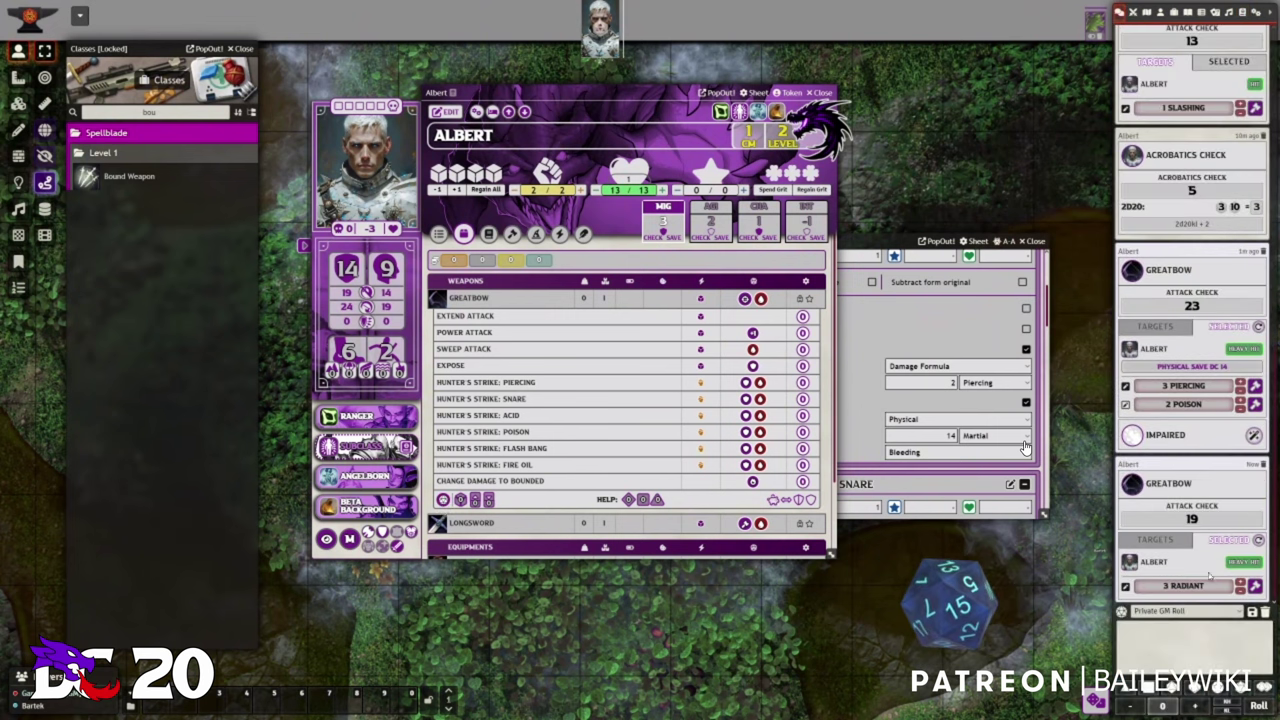
pyautogui.moveTo(1196, 588)
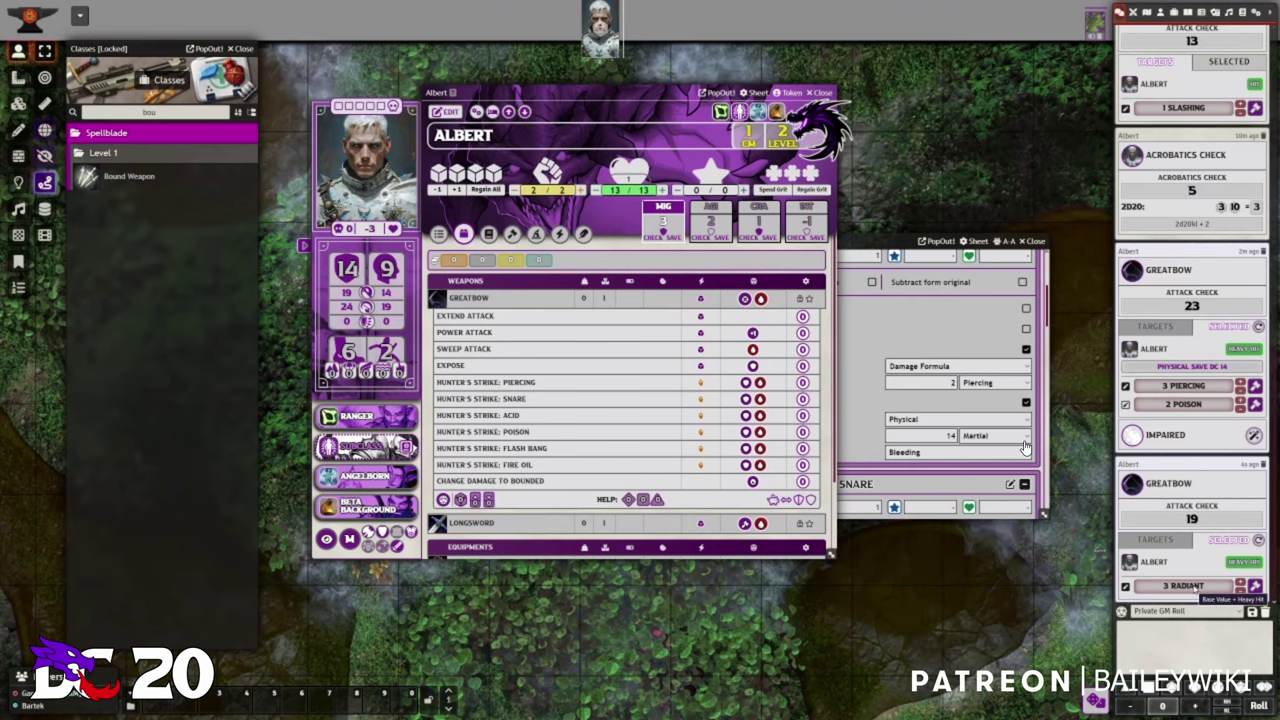
pyautogui.click(818, 92)
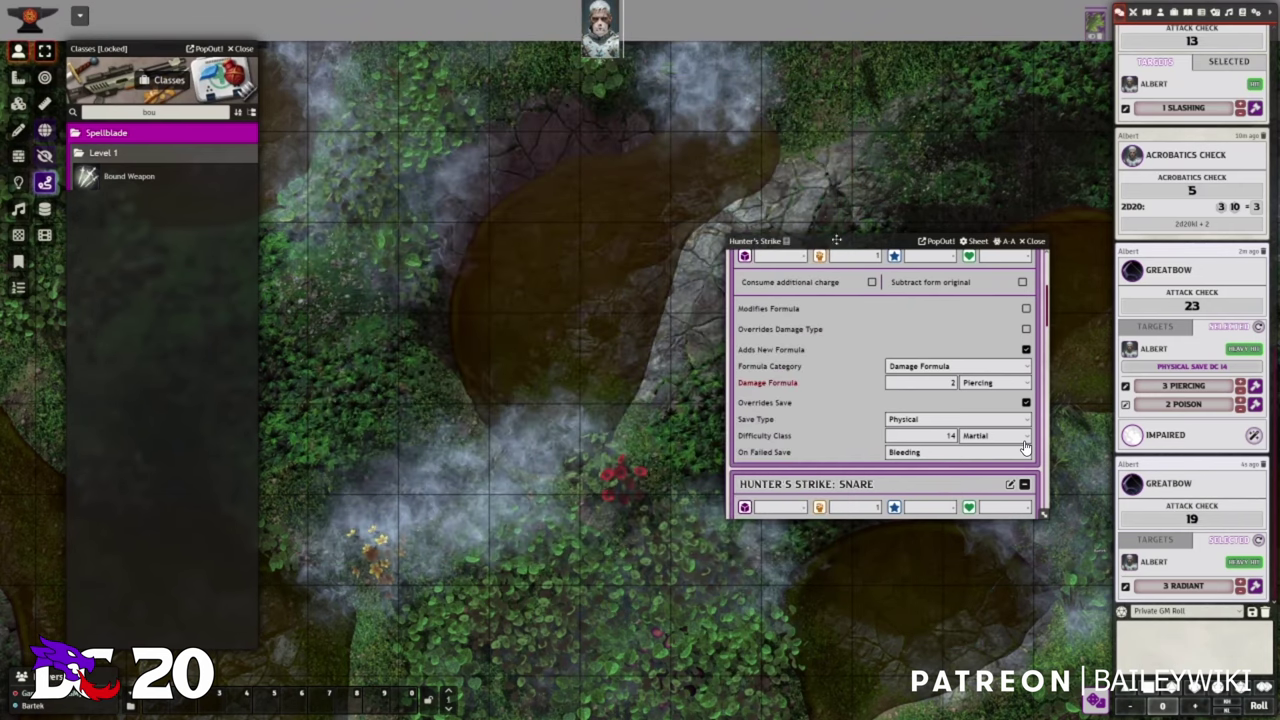
# Reposition the Hunter's Strike window and review the Piercing enhancement's cost, damage formula and save settings
pyautogui.moveTo(836, 241); pyautogui.dragTo(619, 186)
pyautogui.scroll(5, 605, 287)
pyautogui.scroll(-4, 645, 283)
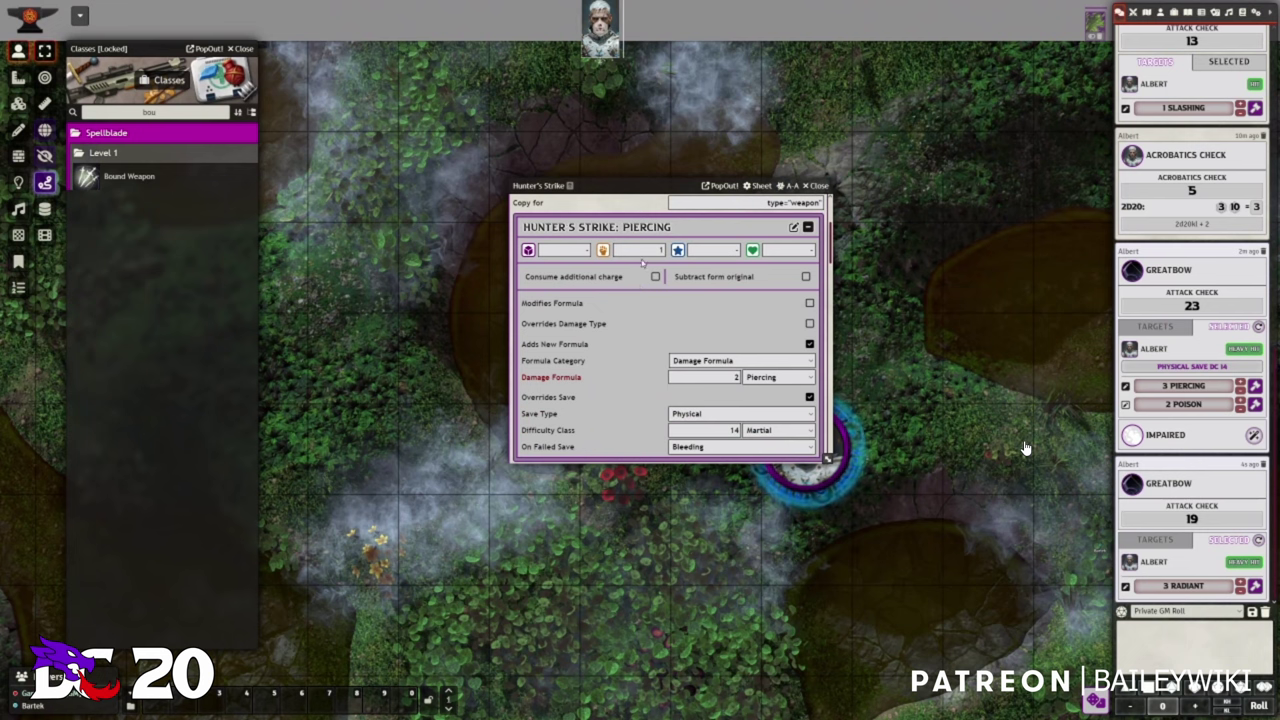
pyautogui.moveTo(632, 183); pyautogui.dragTo(578, 173)
pyautogui.scroll(2, 603, 268)
pyautogui.scroll(-4, 615, 290)
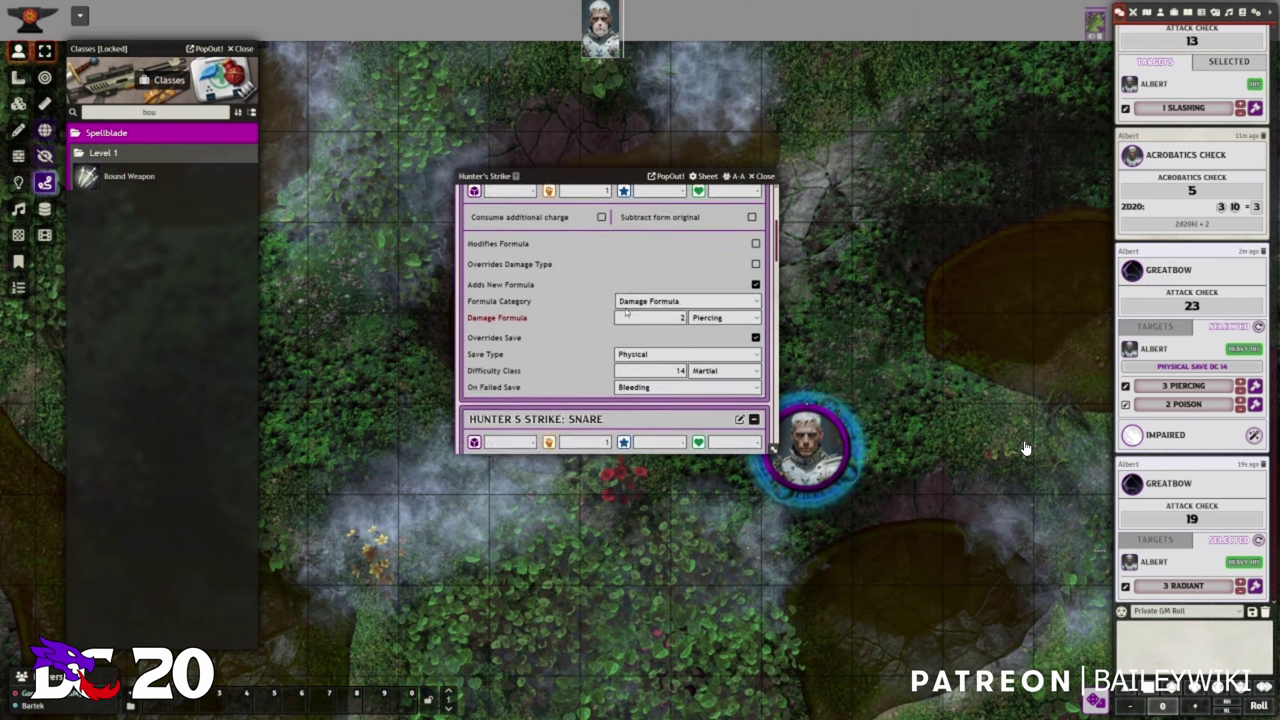
pyautogui.scroll(-2, 534, 300)
pyautogui.scroll(1, 612, 297)
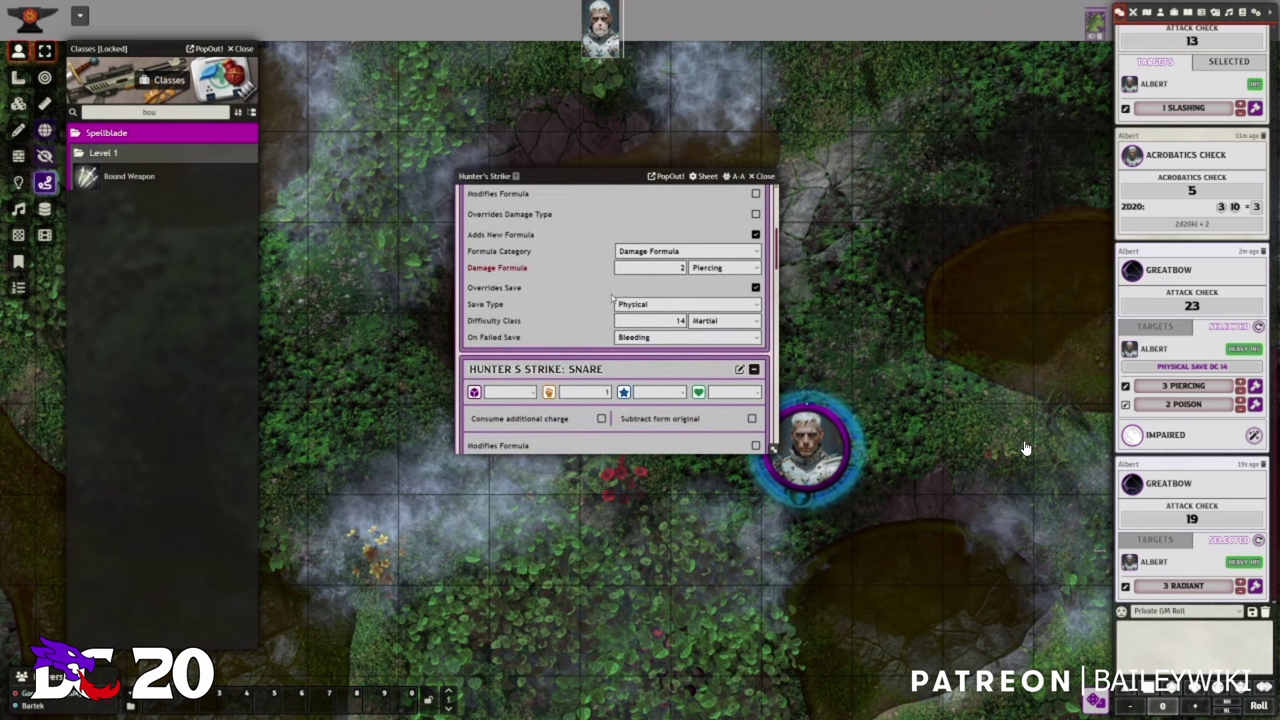
pyautogui.scroll(2, 590, 276)
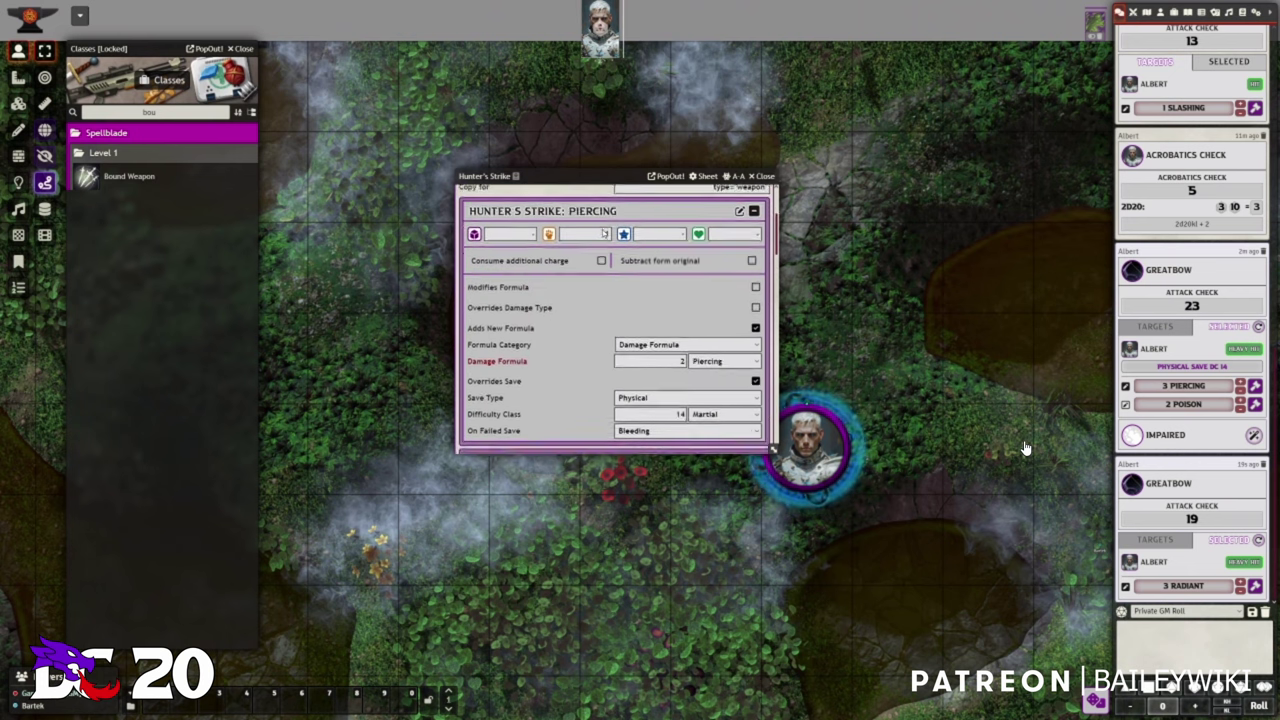
pyautogui.scroll(-1, 633, 302)
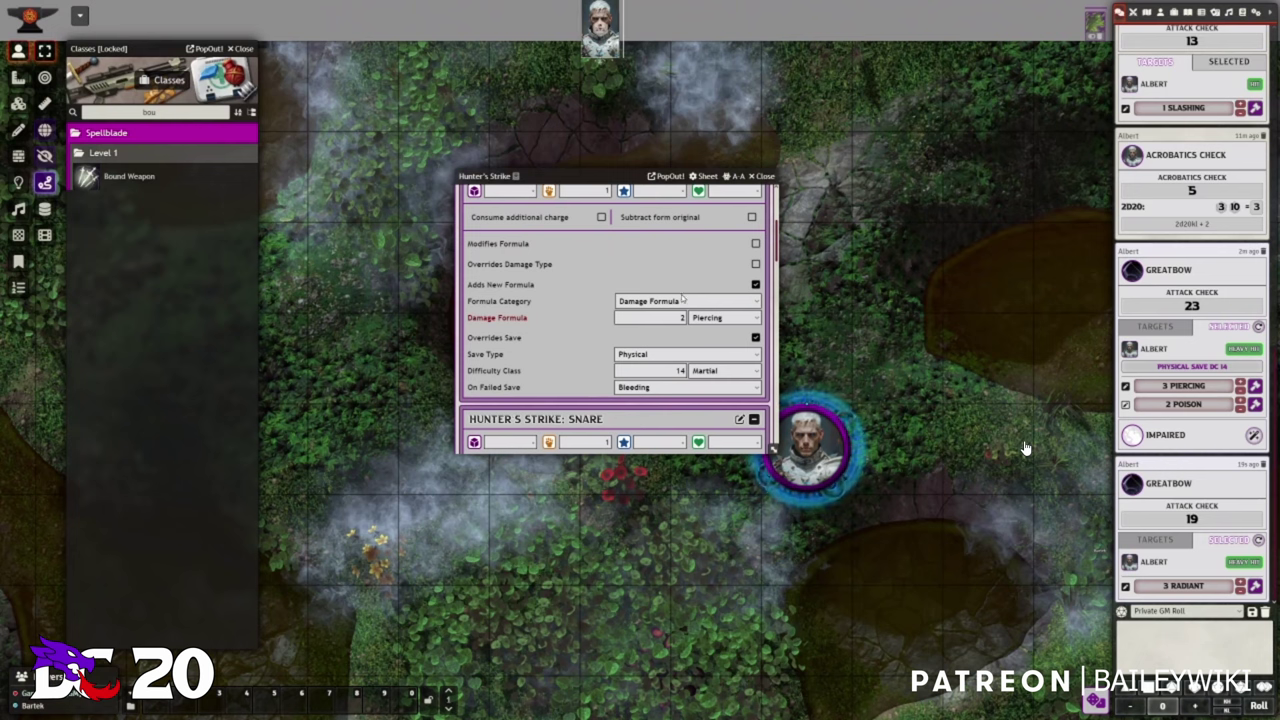
pyautogui.scroll(-2, 682, 298)
pyautogui.scroll(3, 602, 322)
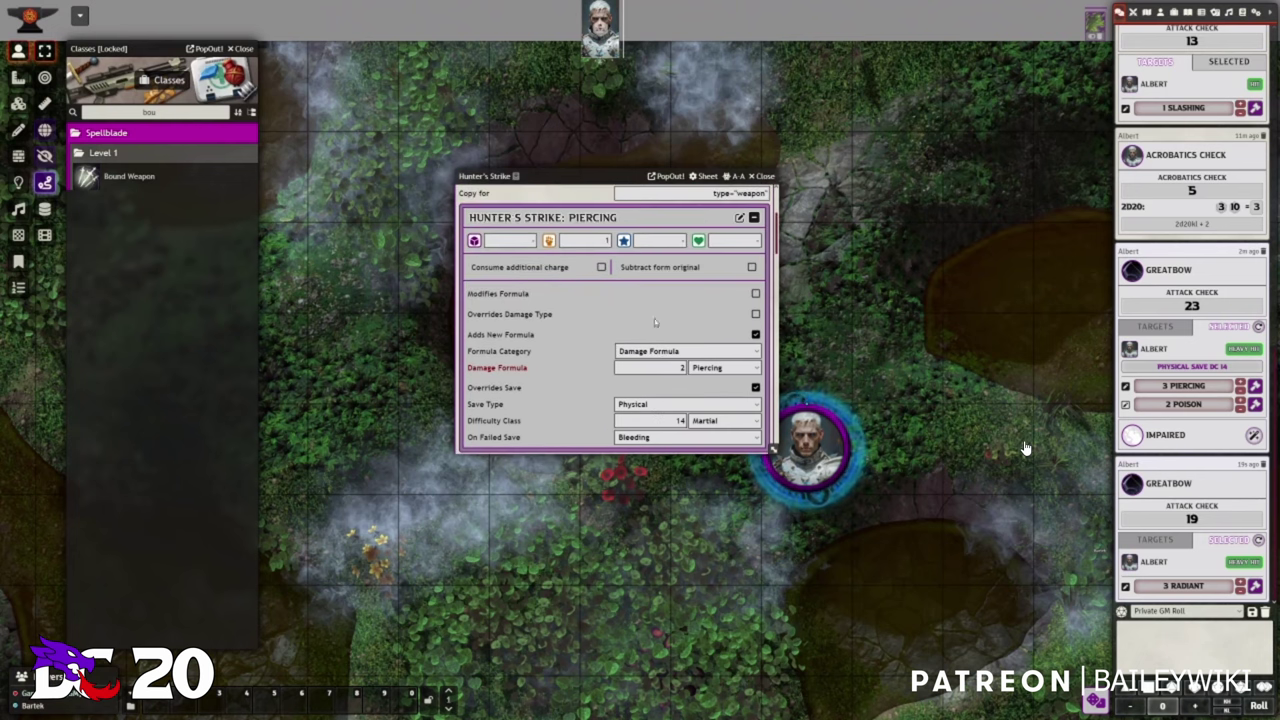
# Compare the Snare, Acid and Poison enhancements of Hunter's Strike with Piercing and its copy settings, and close the feature
pyautogui.scroll(-5, 663, 310)
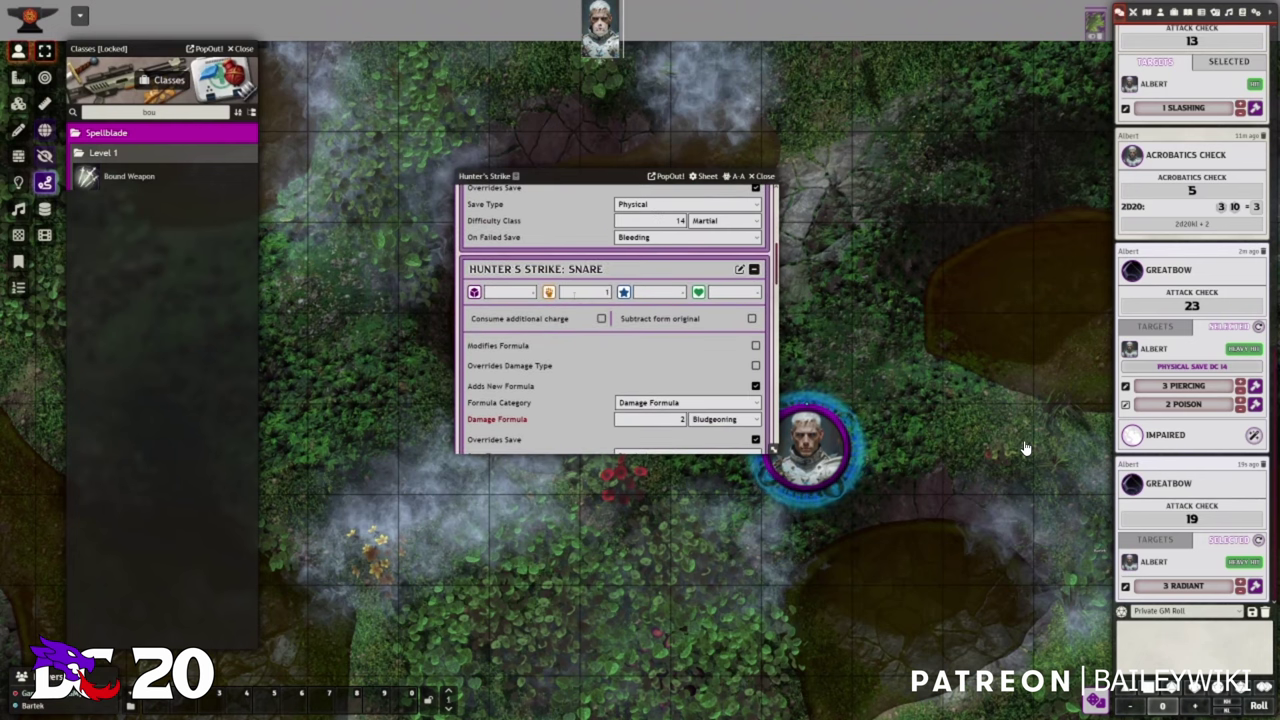
pyautogui.scroll(-1, 605, 291)
pyautogui.scroll(-5, 593, 296)
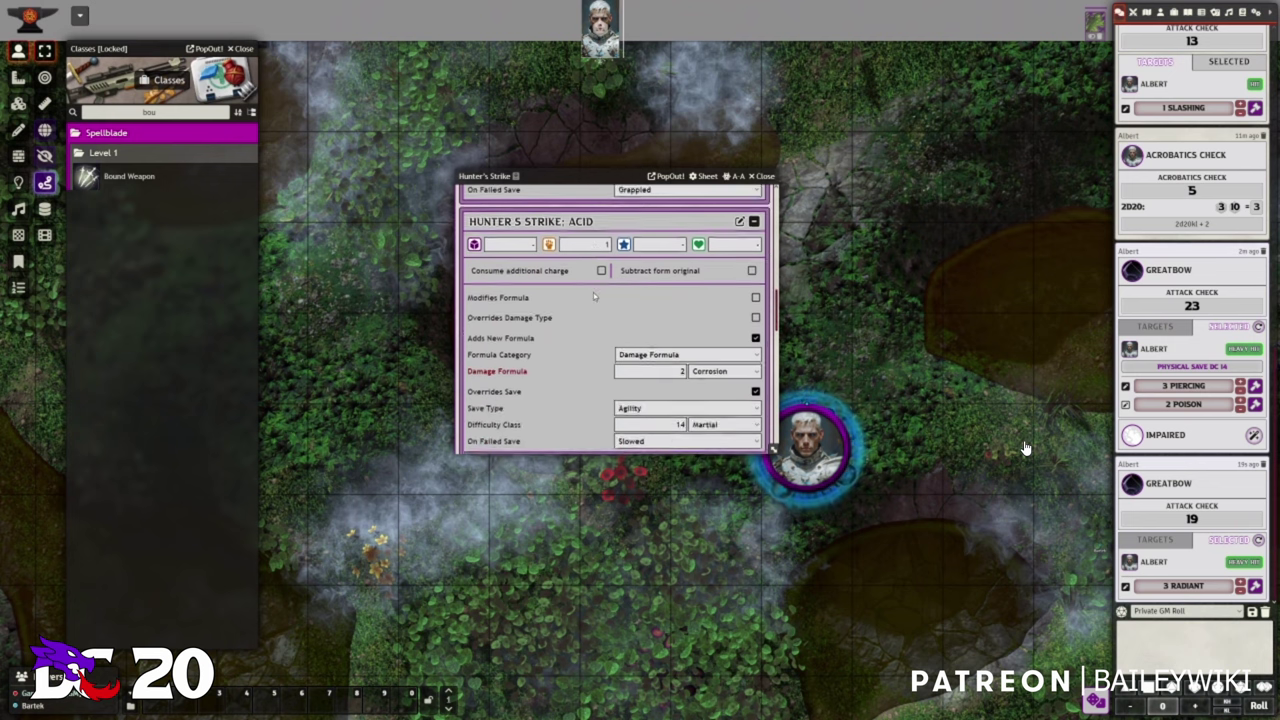
pyautogui.scroll(10, 596, 312)
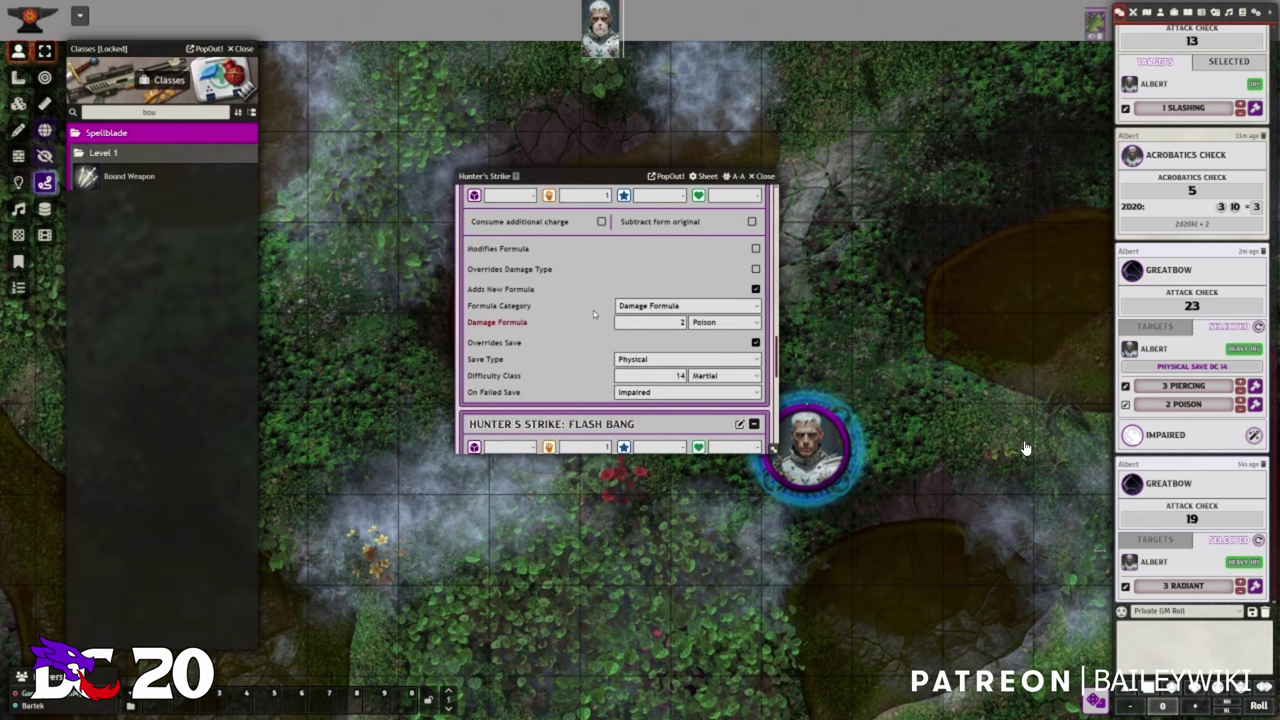
pyautogui.scroll(3, 594, 314)
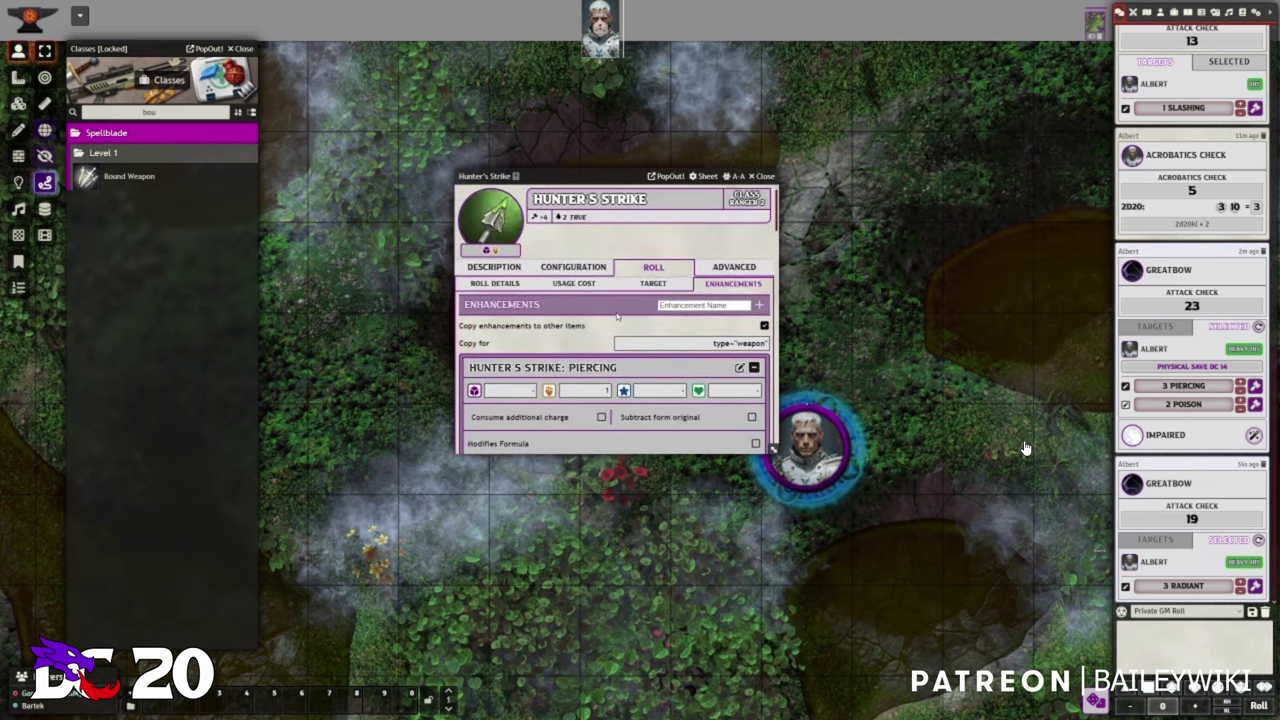
pyautogui.scroll(-4, 592, 310)
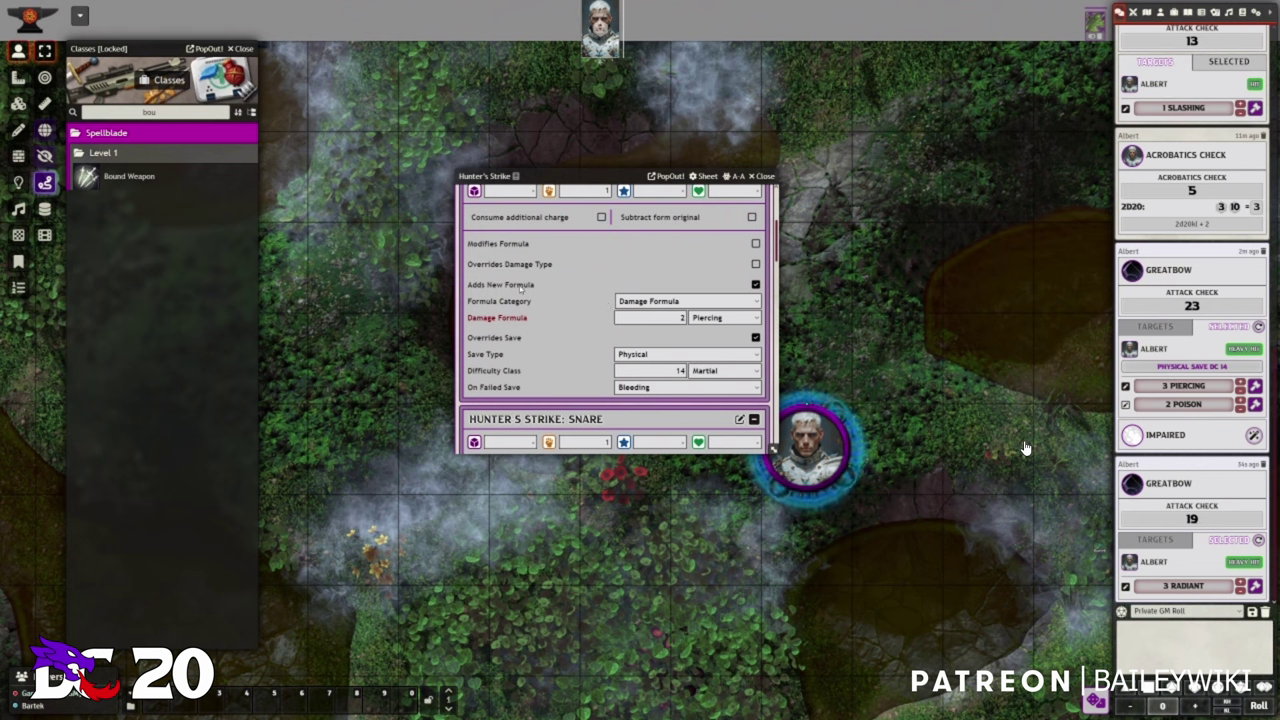
pyautogui.scroll(1, 580, 298)
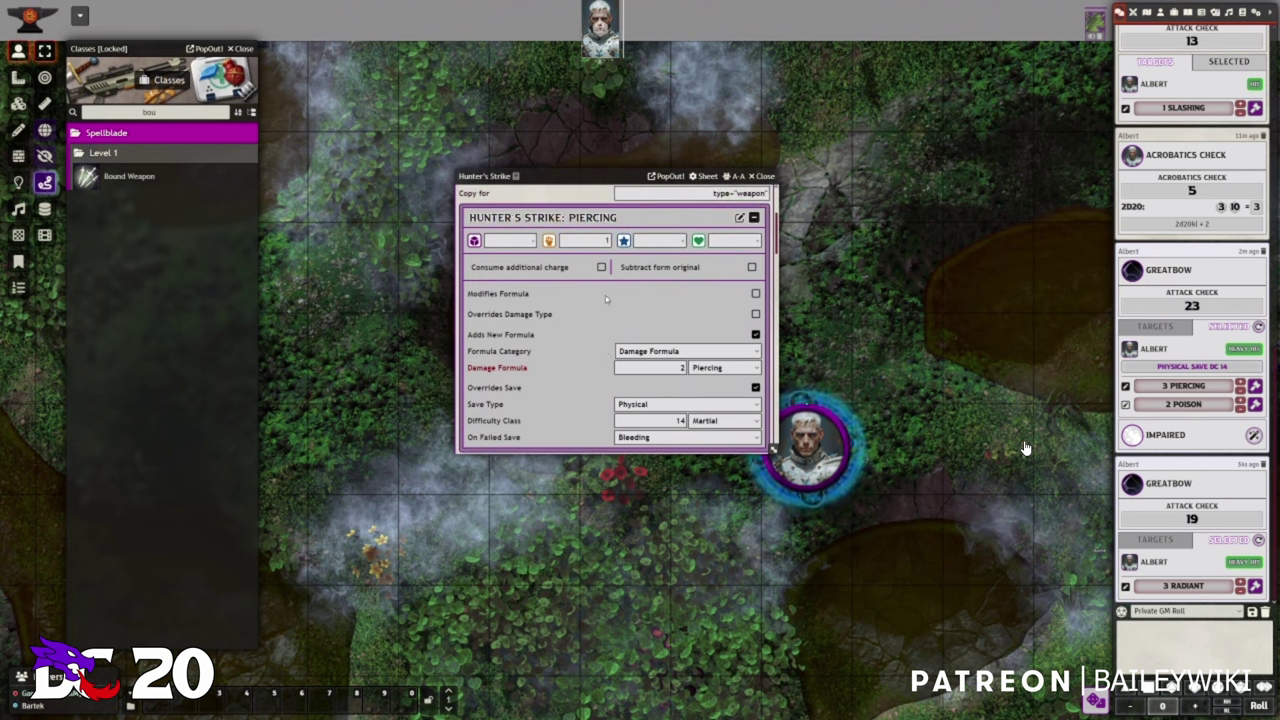
pyautogui.scroll(1, 590, 298)
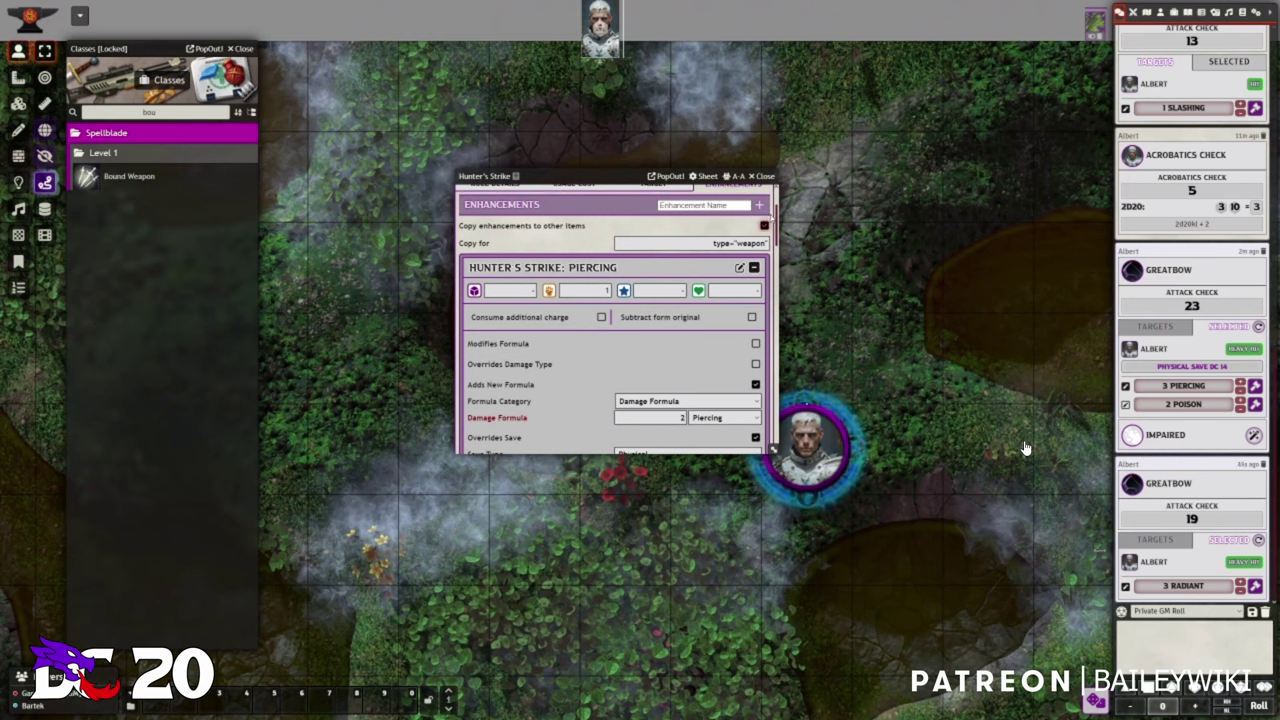
pyautogui.click(765, 176)
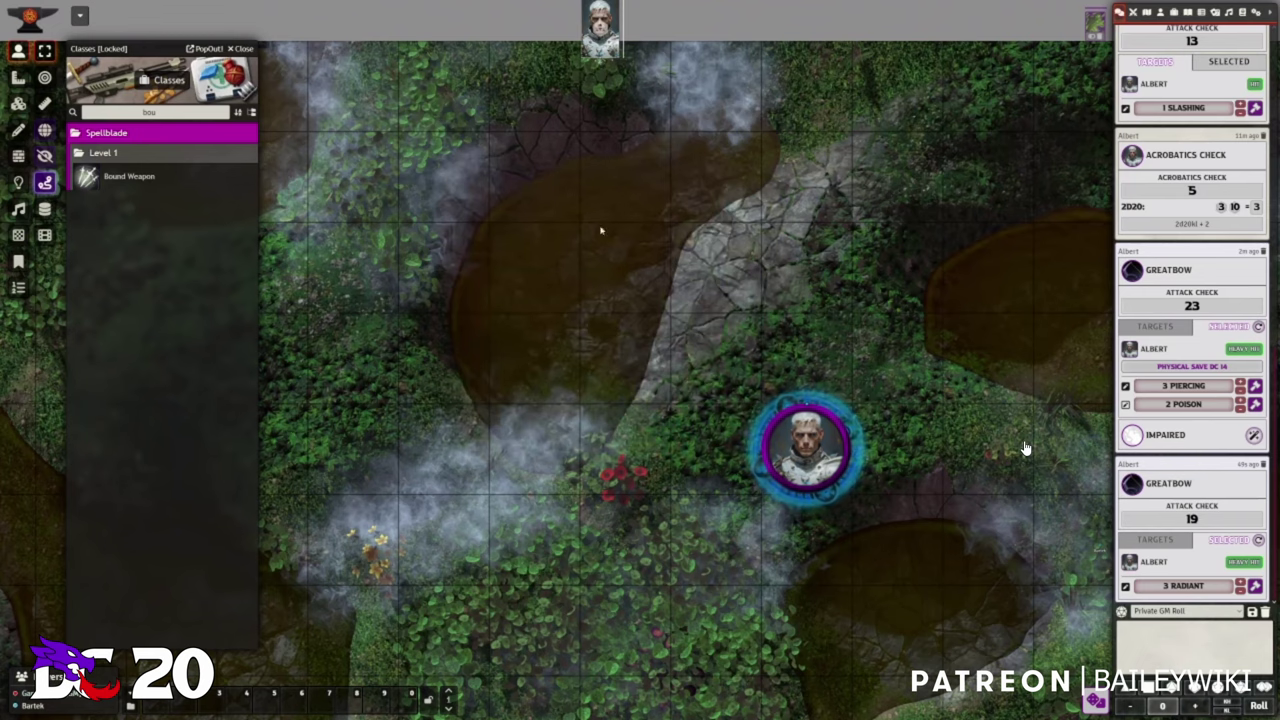
# Reopen the character's features and add the Angelborn default trait Celestial Magic from the Ancestries compendium
pyautogui.doubleClick(805, 448)
pyautogui.click(535, 234)
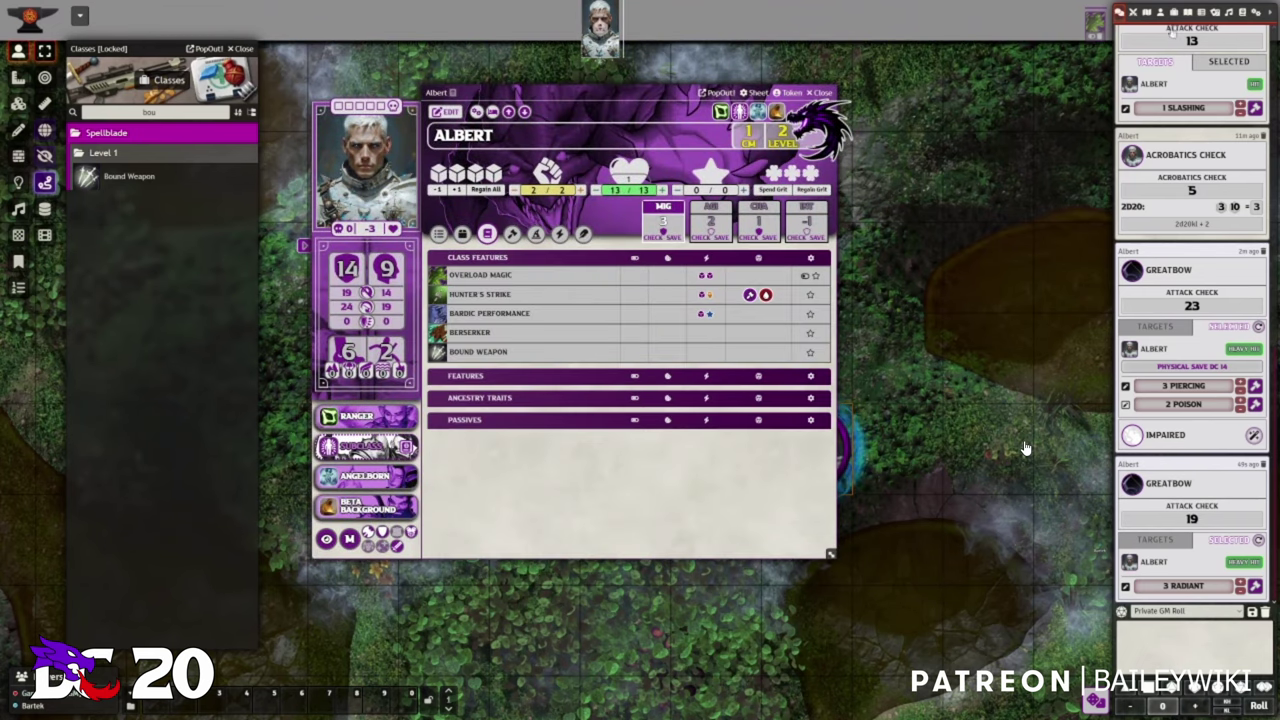
pyautogui.click(1161, 13)
pyautogui.click(1229, 13)
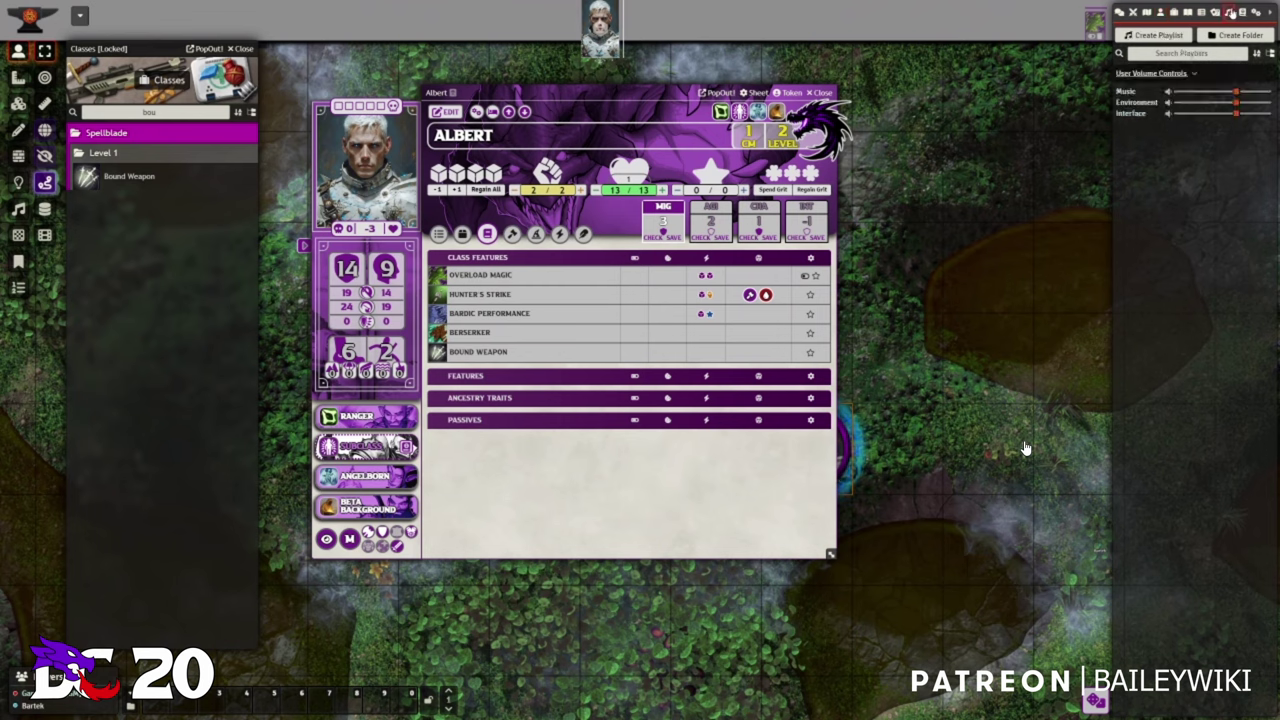
pyautogui.click(1242, 13)
pyautogui.click(1203, 100)
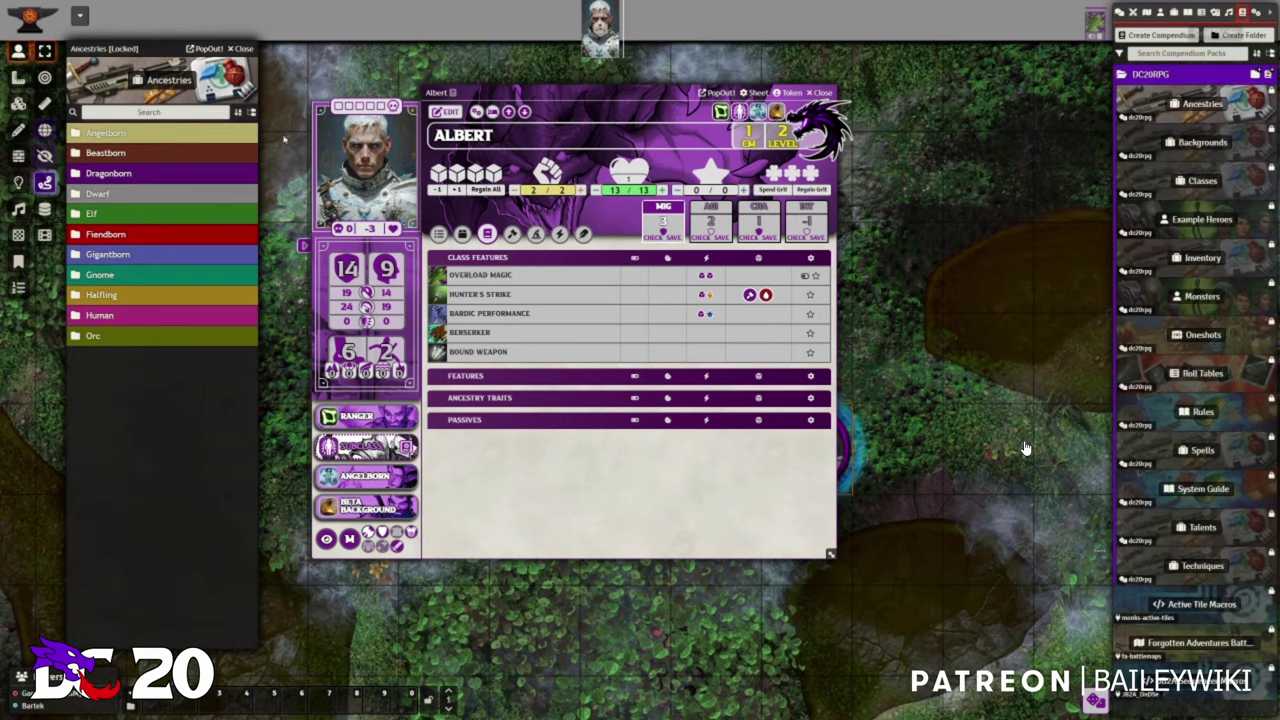
pyautogui.click(124, 133)
pyautogui.click(126, 155)
pyautogui.moveTo(127, 181); pyautogui.dragTo(514, 486)
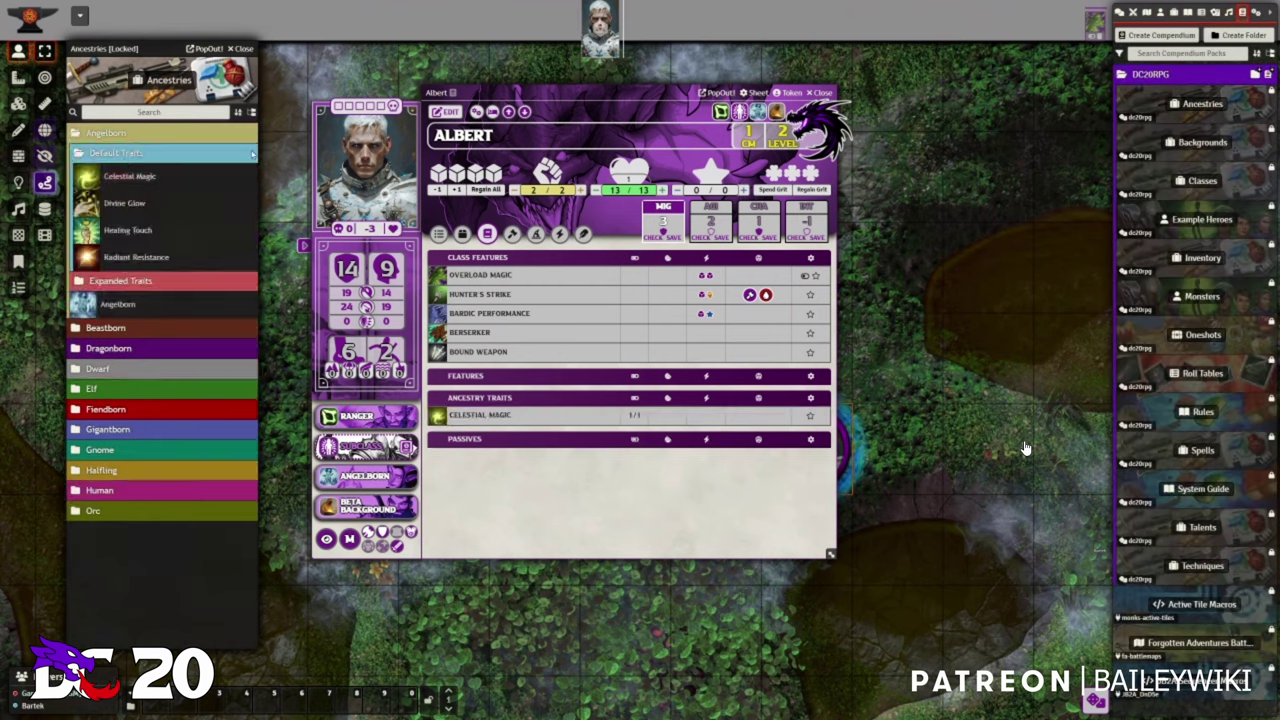
# Open the Celestial Magic trait's description and place its window beside the character sheet
pyautogui.click(470, 415)
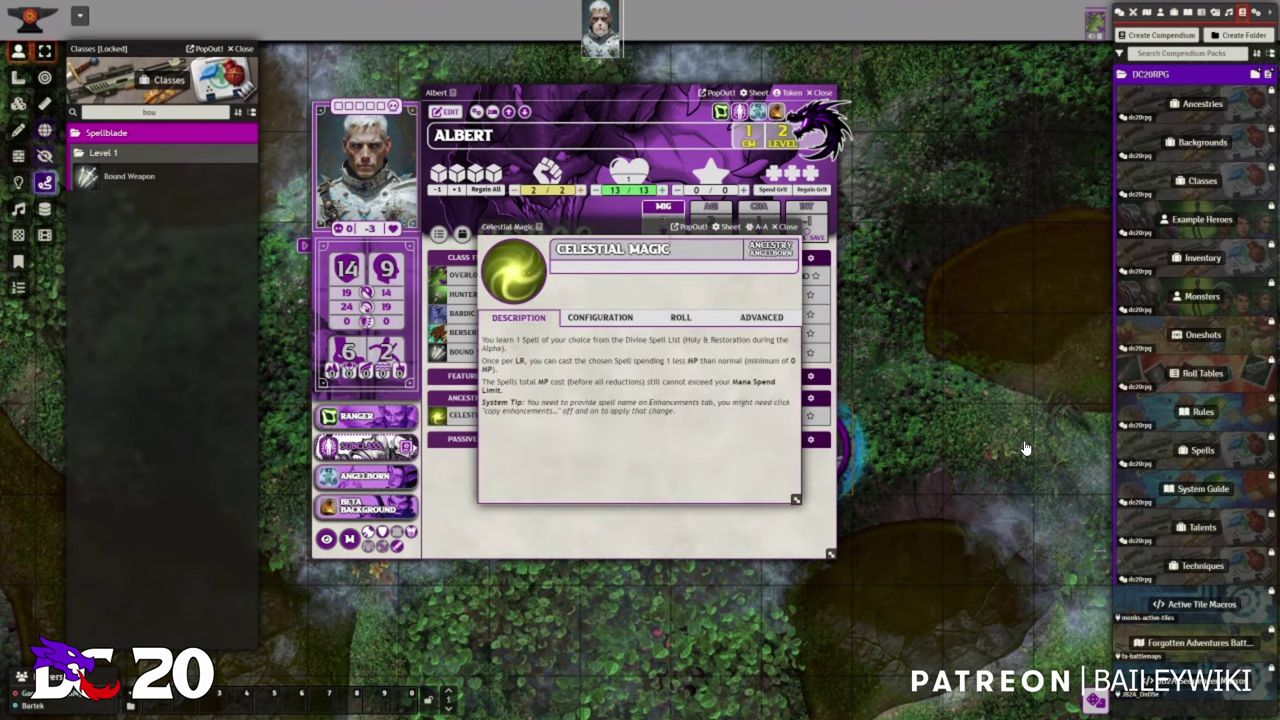
pyautogui.moveTo(637, 227); pyautogui.dragTo(297, 211)
pyautogui.moveTo(569, 95); pyautogui.dragTo(899, 112)
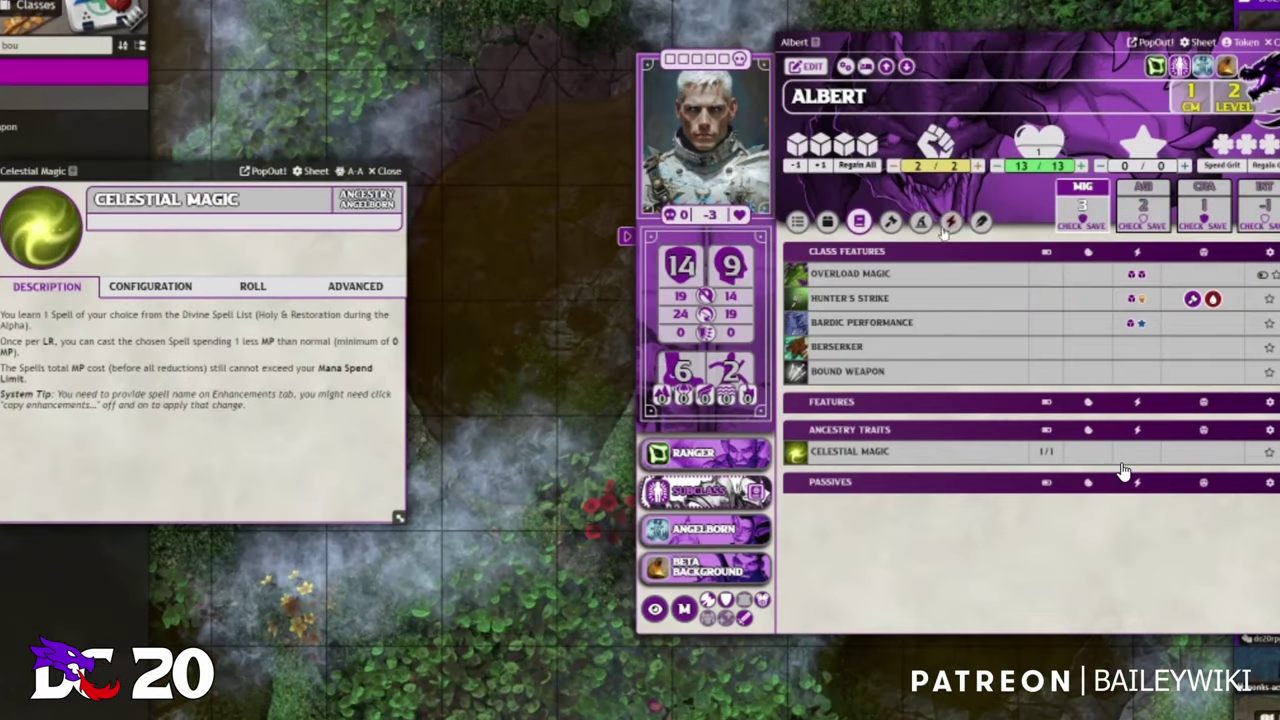
# Show the character's spell list to check Guiding Bolt, and open the enhancement settings of the Celestial Magic trait
pyautogui.click(890, 250)
pyautogui.click(918, 221)
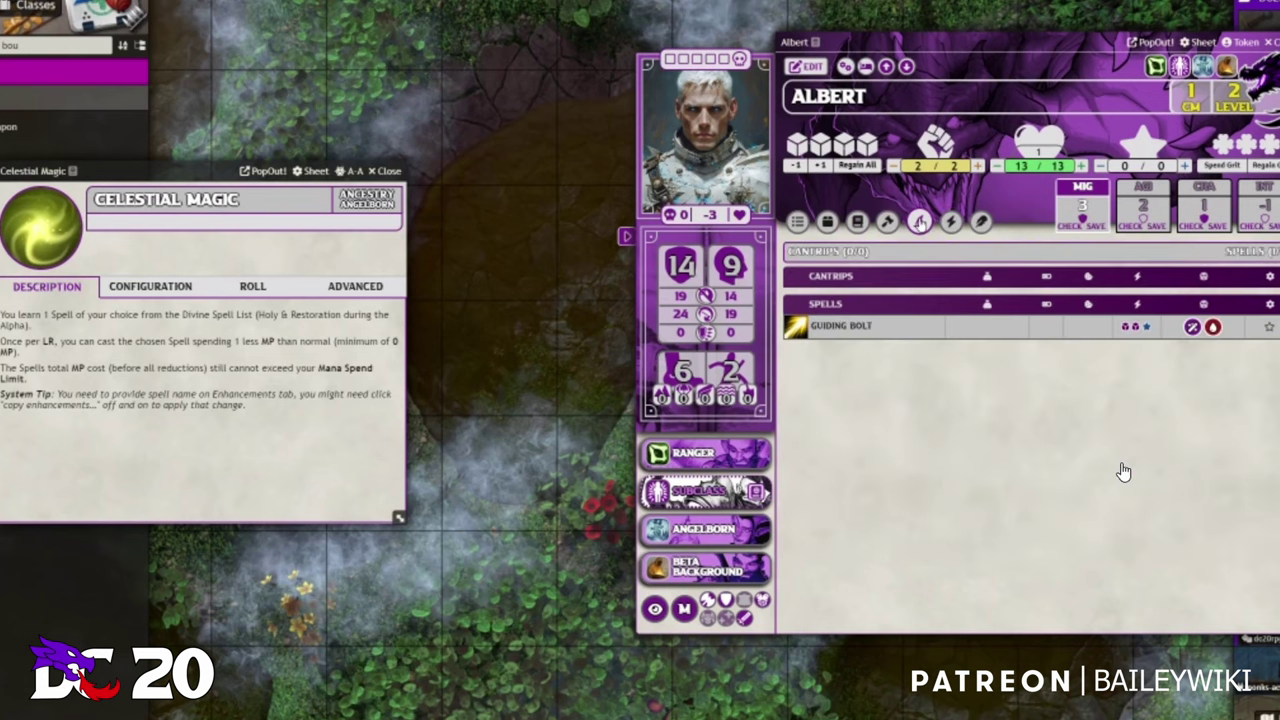
pyautogui.moveTo(857, 333)
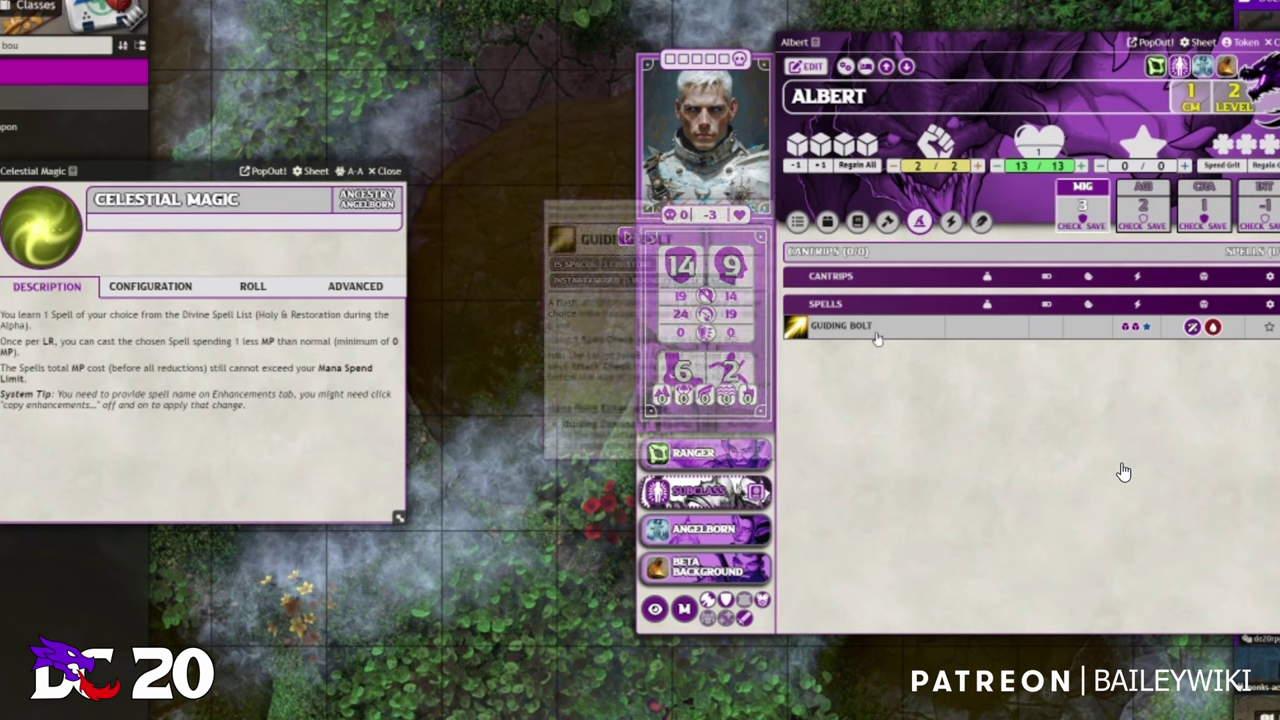
pyautogui.click(280, 287)
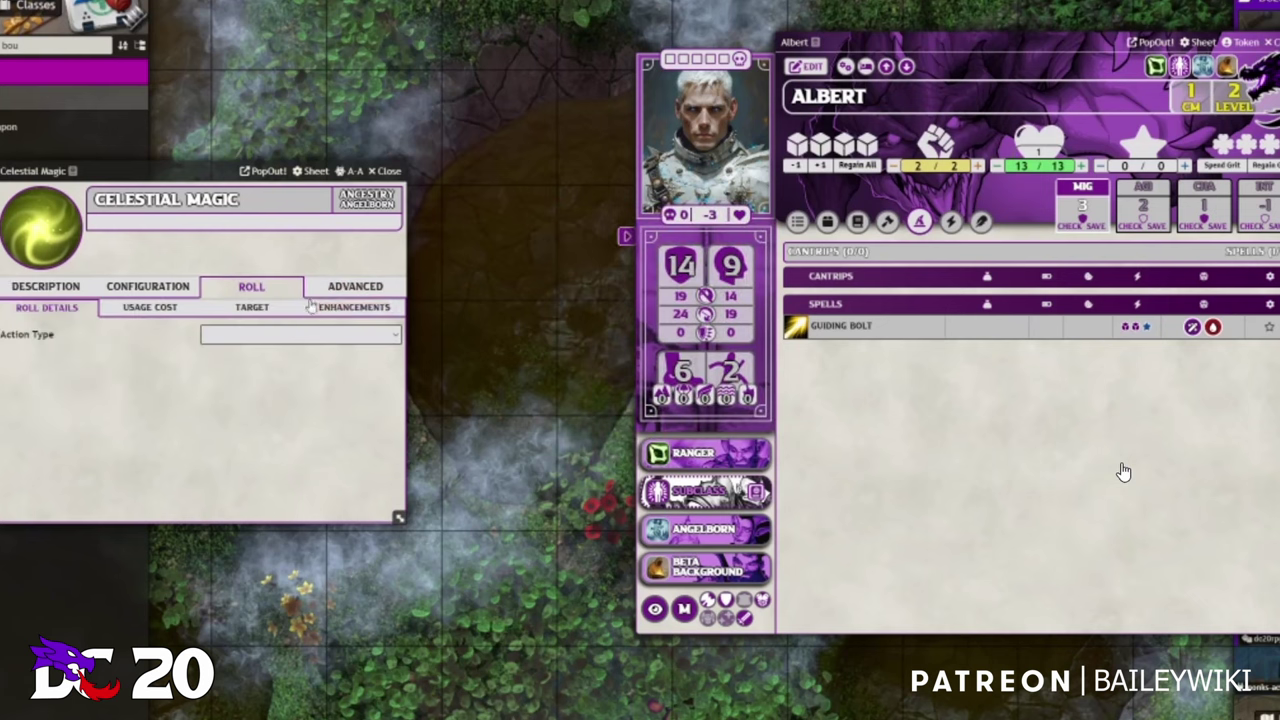
pyautogui.click(358, 307)
pyautogui.scroll(-2, 237, 402)
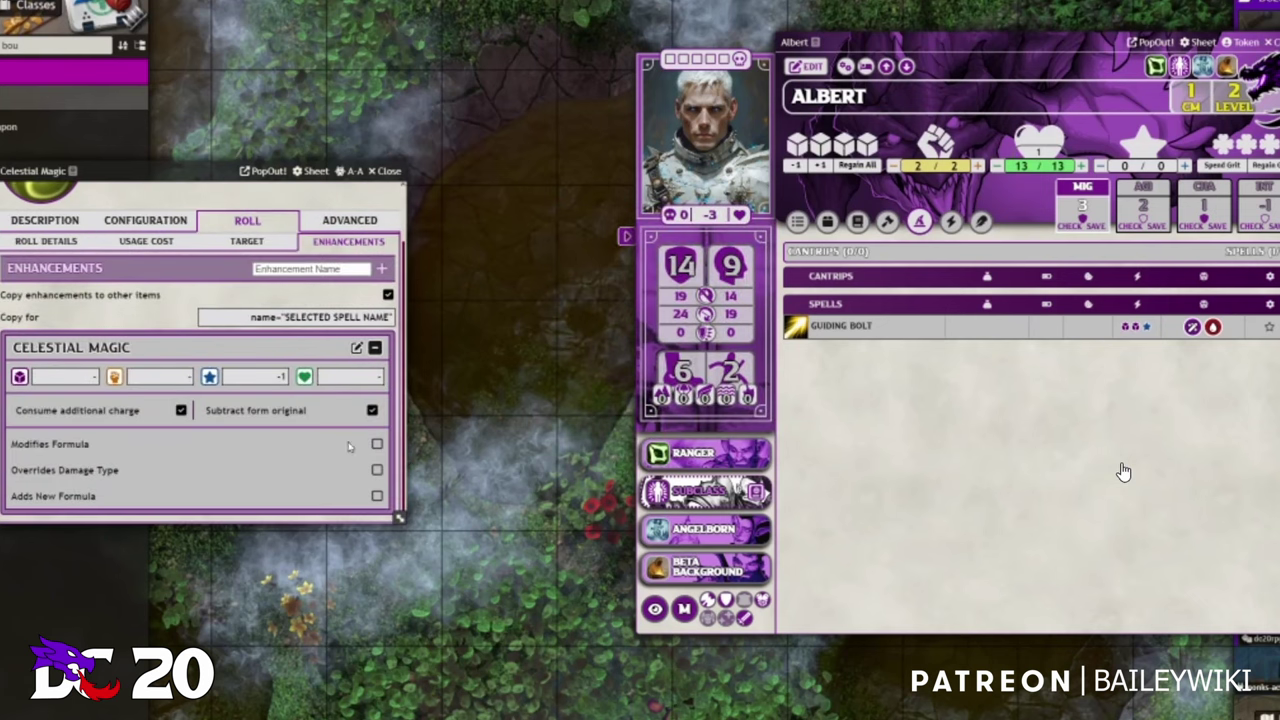
# Replace the placeholder spell name in Celestial Magic's copy condition so that it reads name="Guiding Bolt"
pyautogui.moveTo(285, 317); pyautogui.dragTo(389, 317)
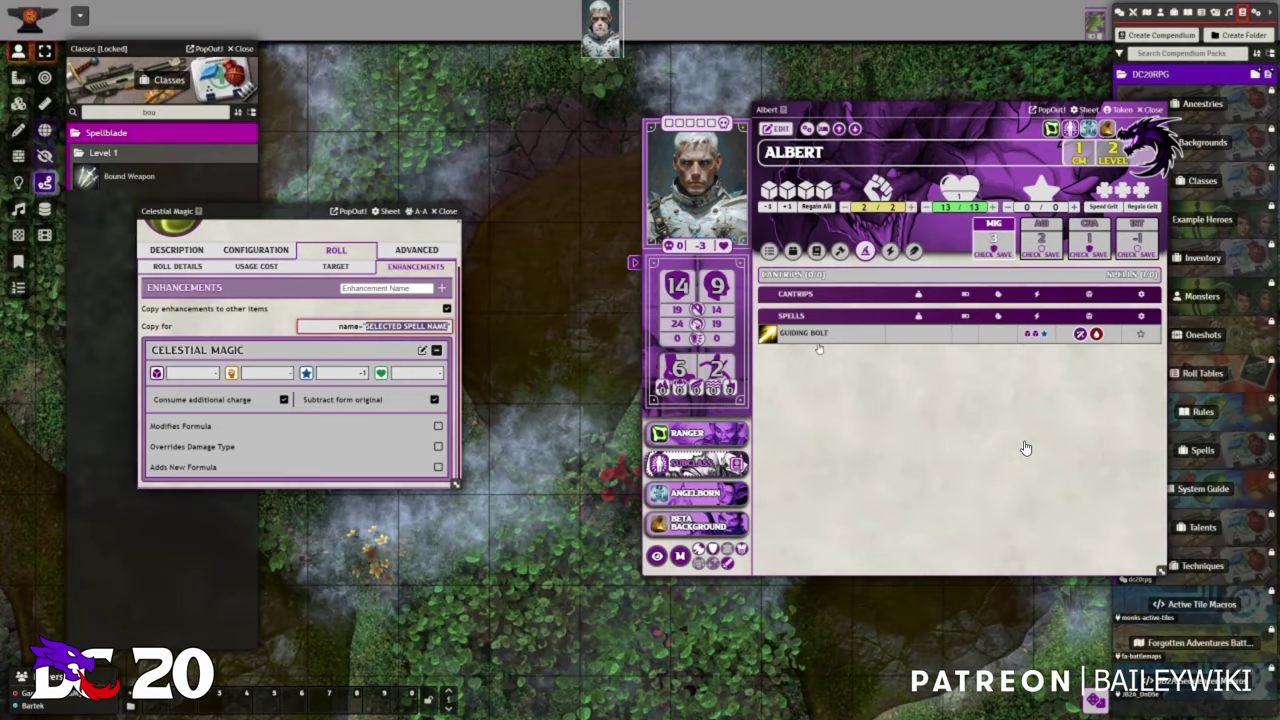
pyautogui.click(843, 327)
pyautogui.click(711, 221)
pyautogui.click(808, 191)
pyautogui.click(392, 326)
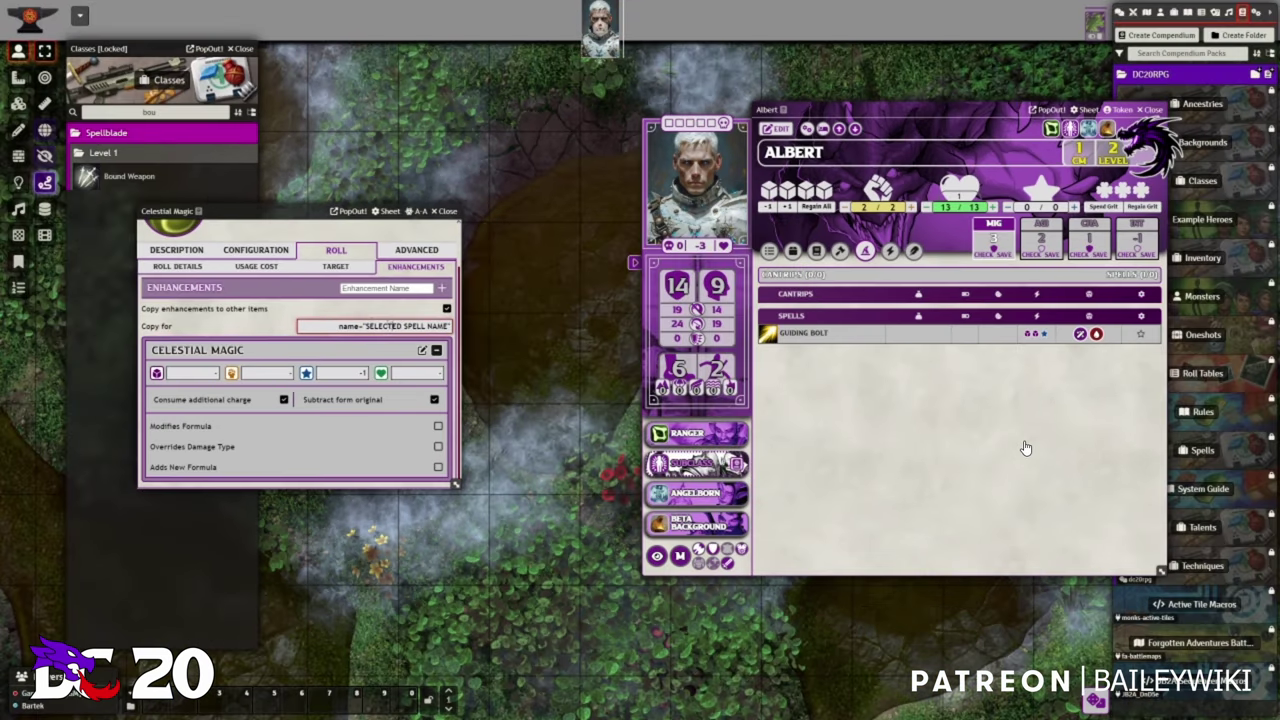
pyautogui.write('Guiding Bolt')
pyautogui.press('Tab')
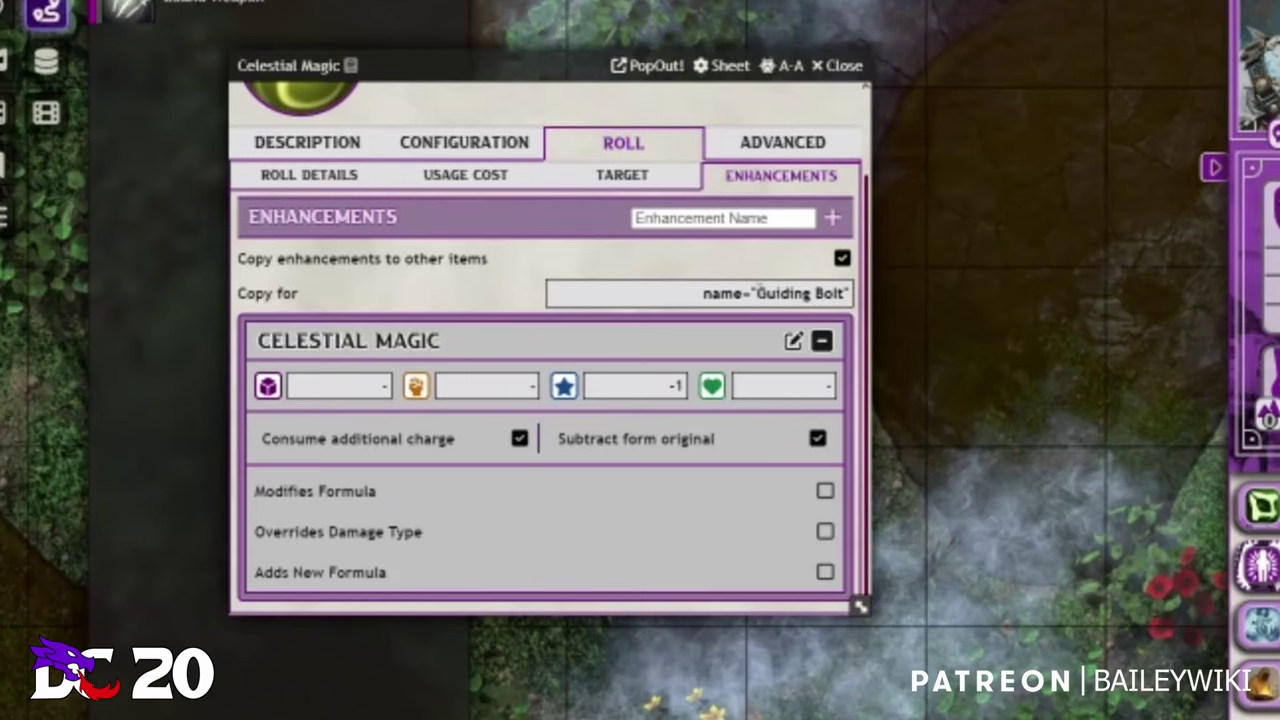
# Compare the item name in the Celestial Magic header with the name used in its enhancement copy condition
pyautogui.scroll(2, 756, 291)
pyautogui.moveTo(673, 112); pyautogui.dragTo(340, 116)
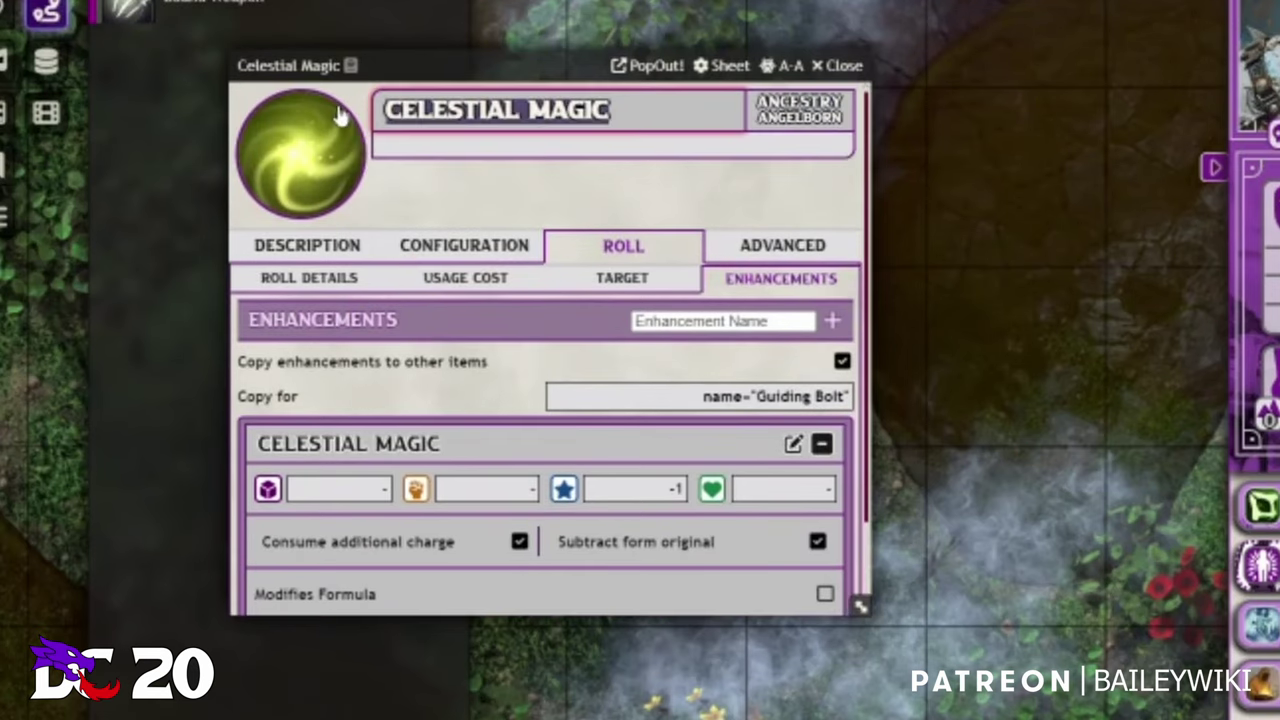
pyautogui.click(549, 180)
pyautogui.moveTo(634, 120); pyautogui.dragTo(342, 117)
pyautogui.click(477, 175)
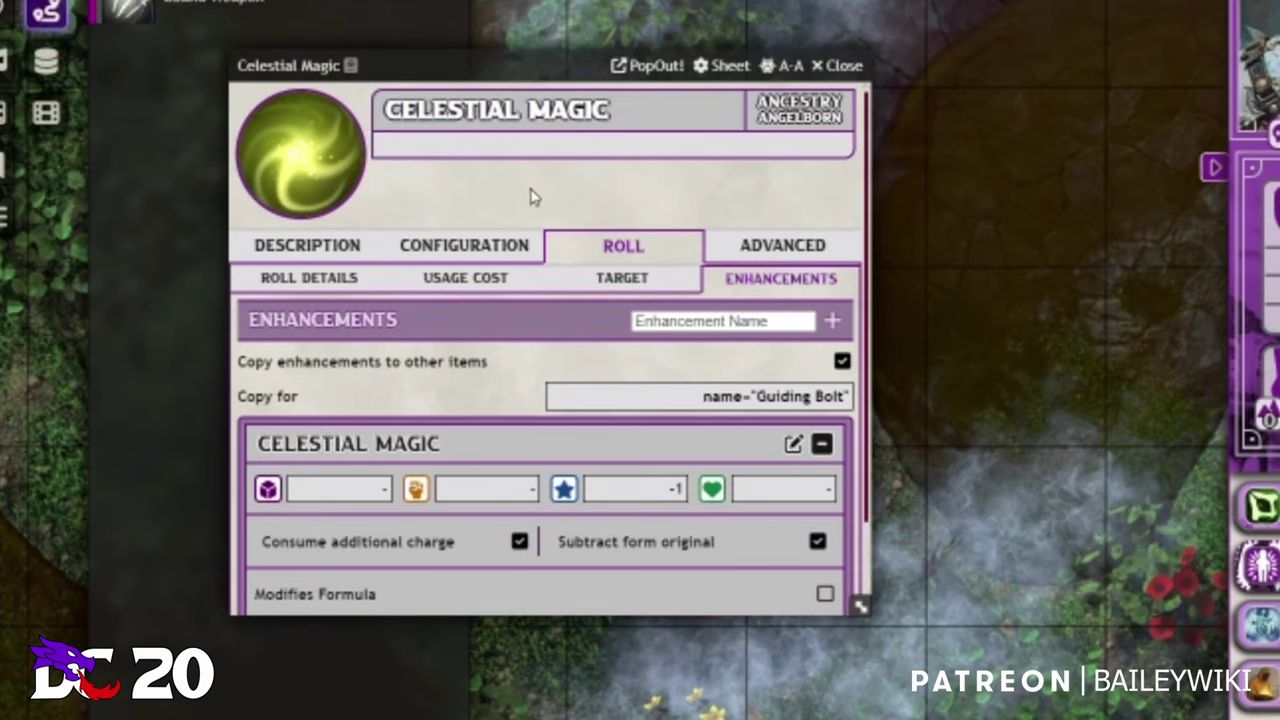
pyautogui.scroll(-2, 565, 205)
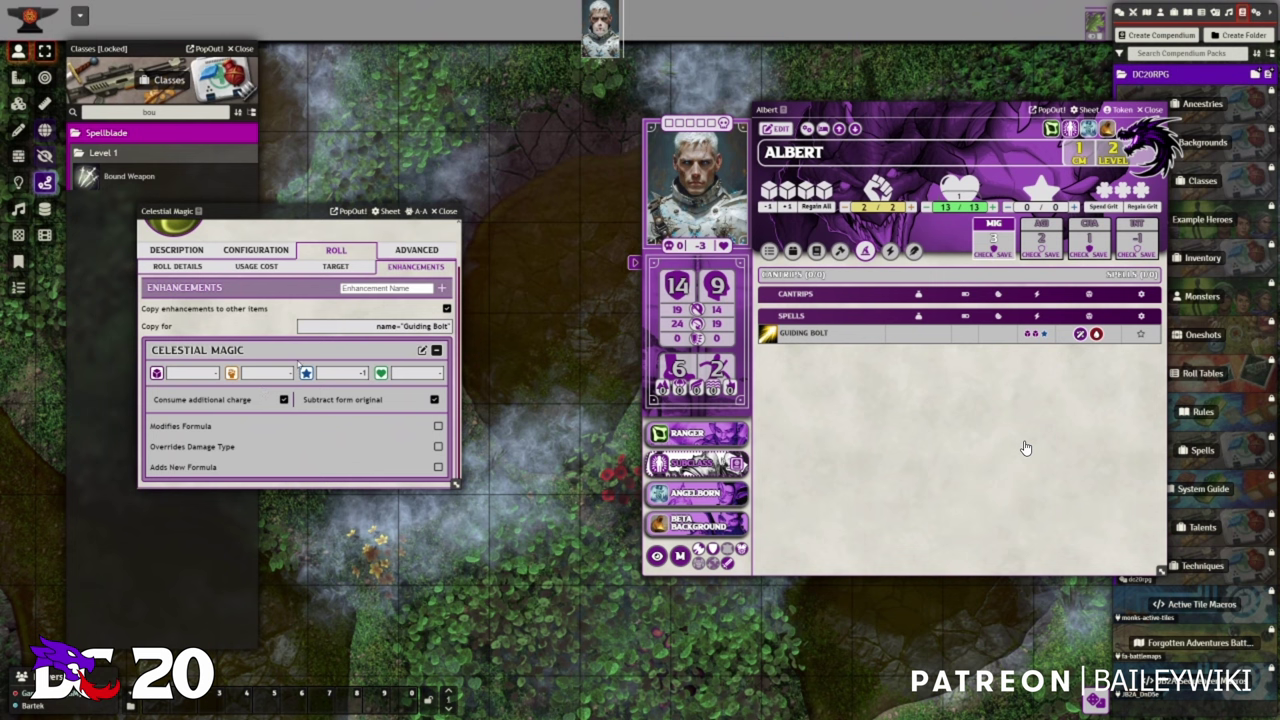
# Switch copying of Celestial Magic's enhancements to other items off and on again, and expand Guiding Bolt to inspect its Celestial Magic enhancement
pyautogui.click(446, 308)
pyautogui.click(446, 326)
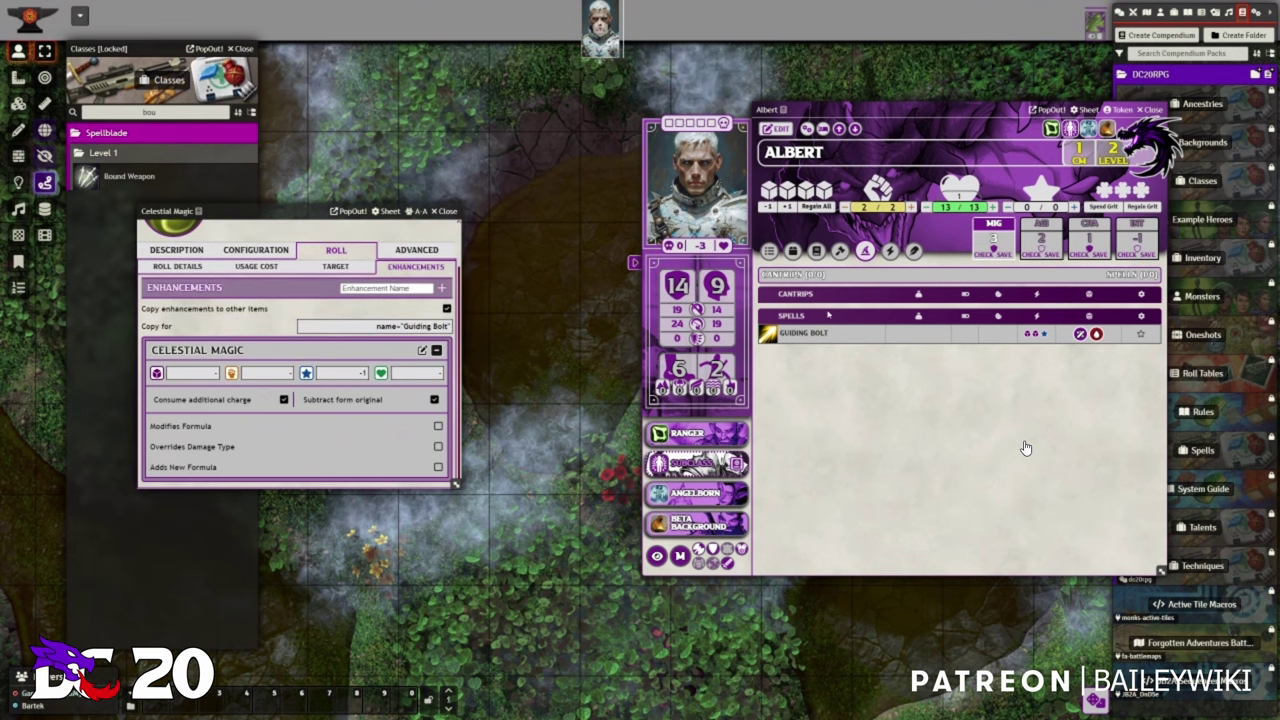
pyautogui.click(830, 333)
pyautogui.moveTo(804, 386)
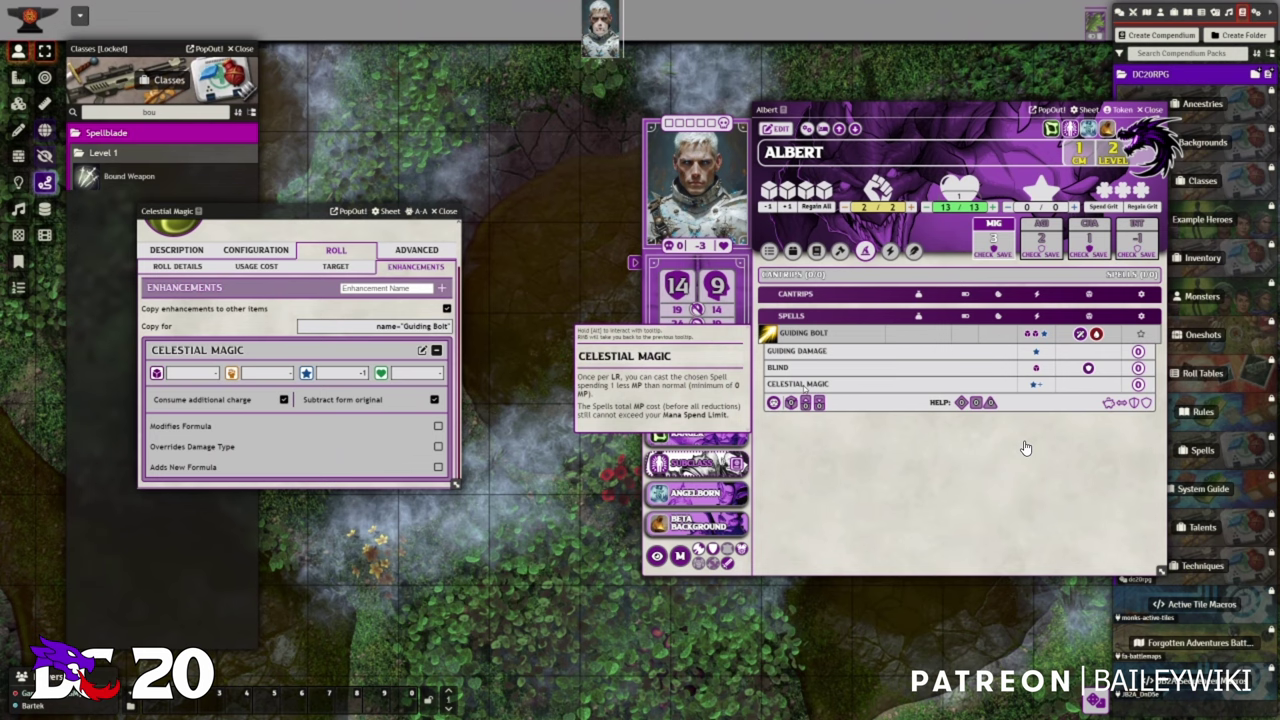